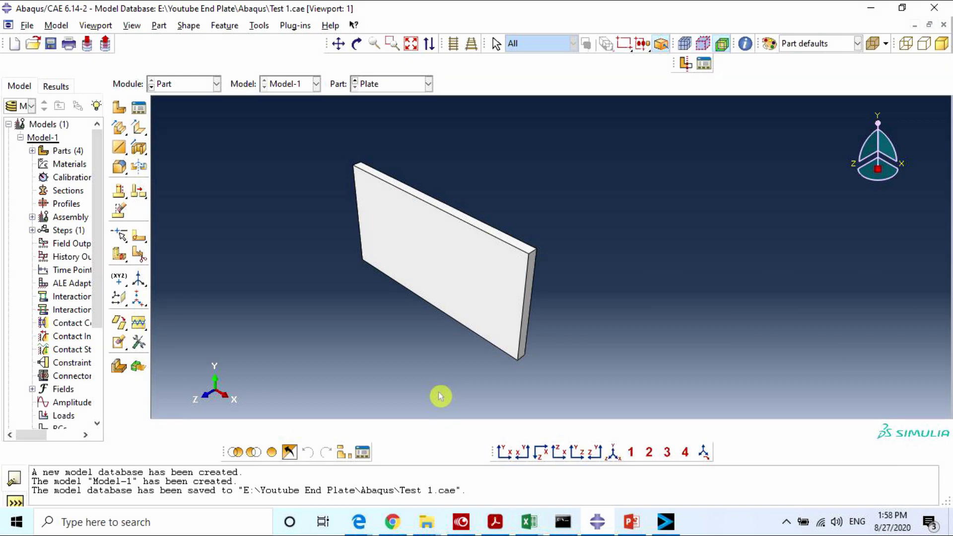
Look up the bolt hole size in the semi-rigid connections handbook PDF and return to Abaqus/CAE.
key(alt+Tab)
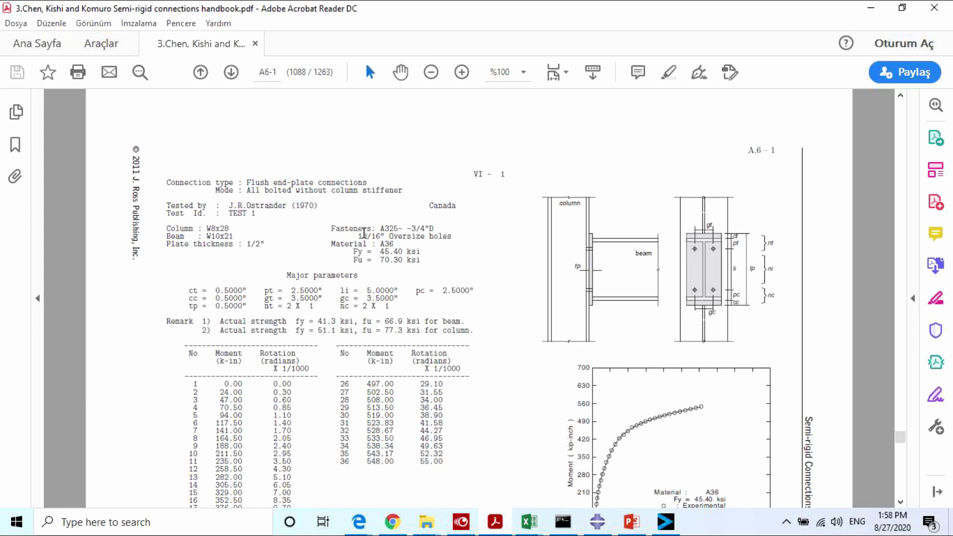
drag(359, 233, 449, 239)
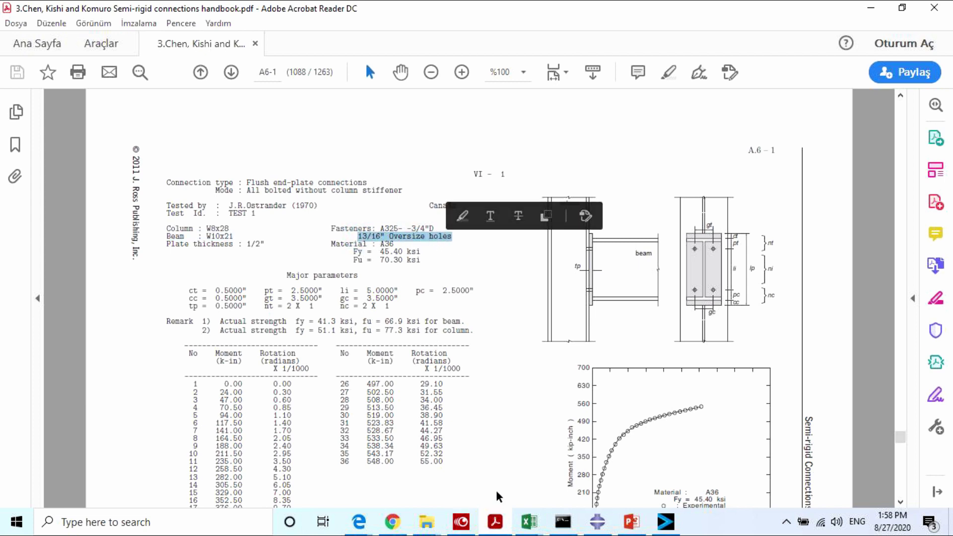
click(597, 521)
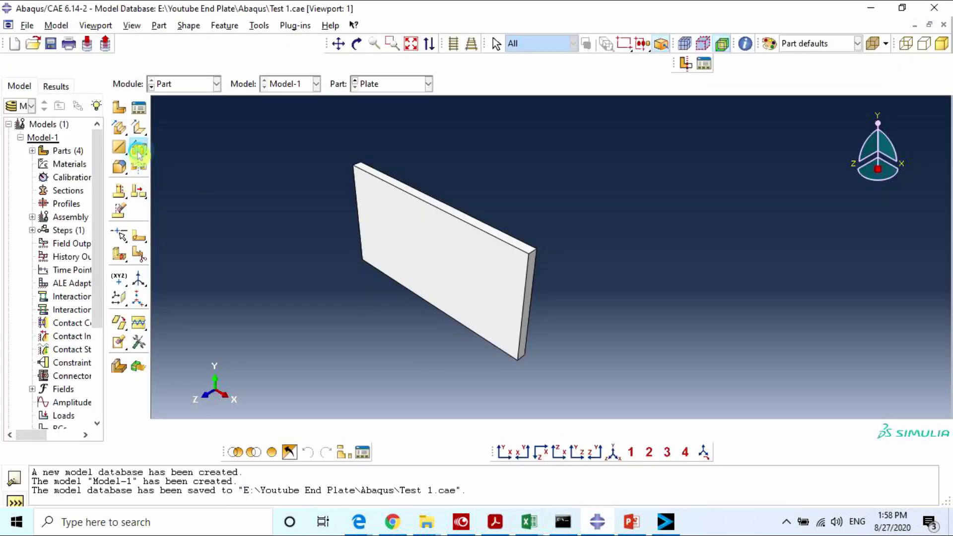
Start an extruded cut sketch on the plate's large front face, with its long upper edge vertical and on the right.
click(139, 151)
click(405, 240)
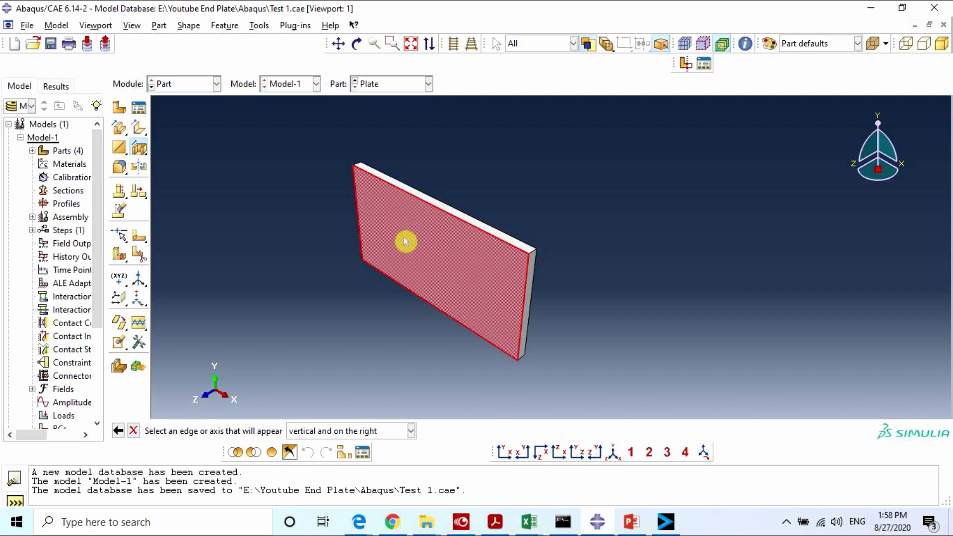
click(419, 203)
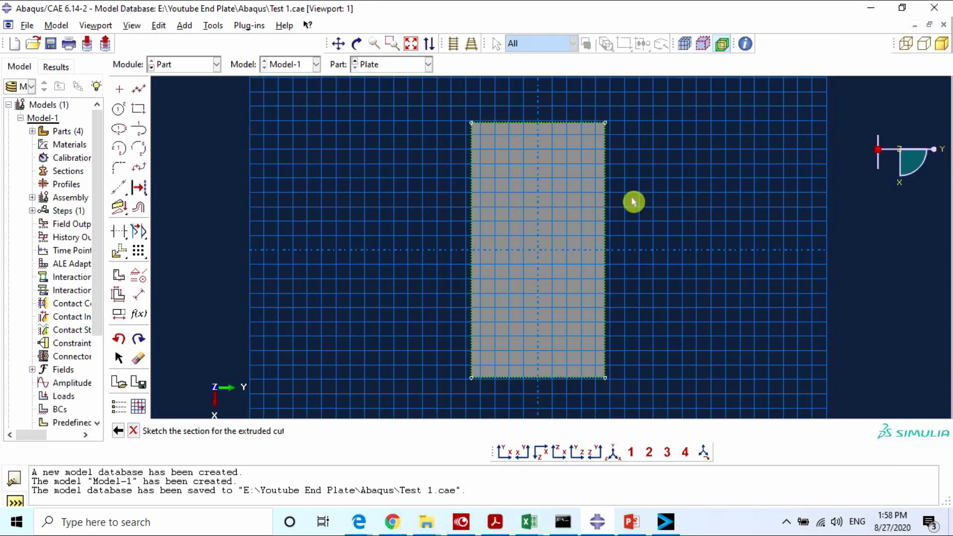
Sketch a circle with a radius of about 0.64 near the plate's upper-right corner.
click(120, 110)
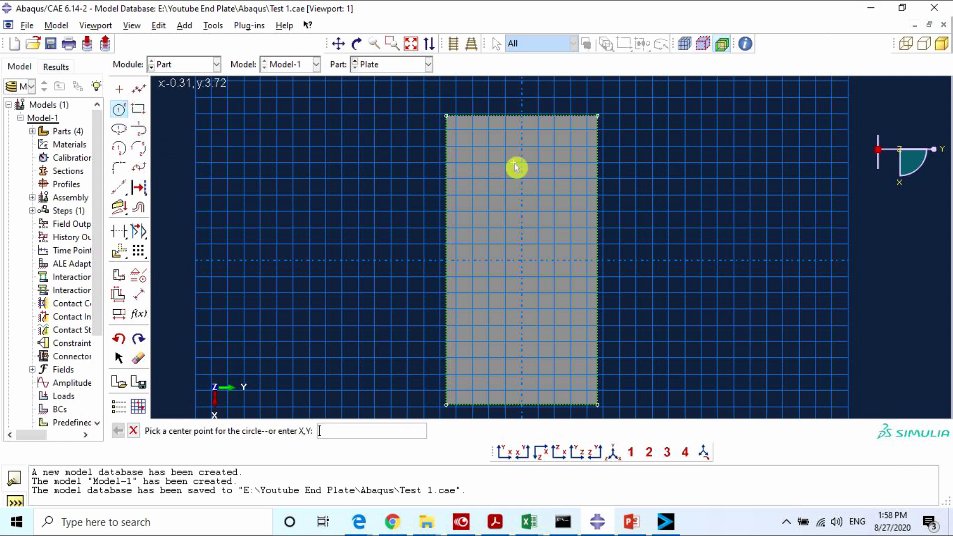
click(563, 147)
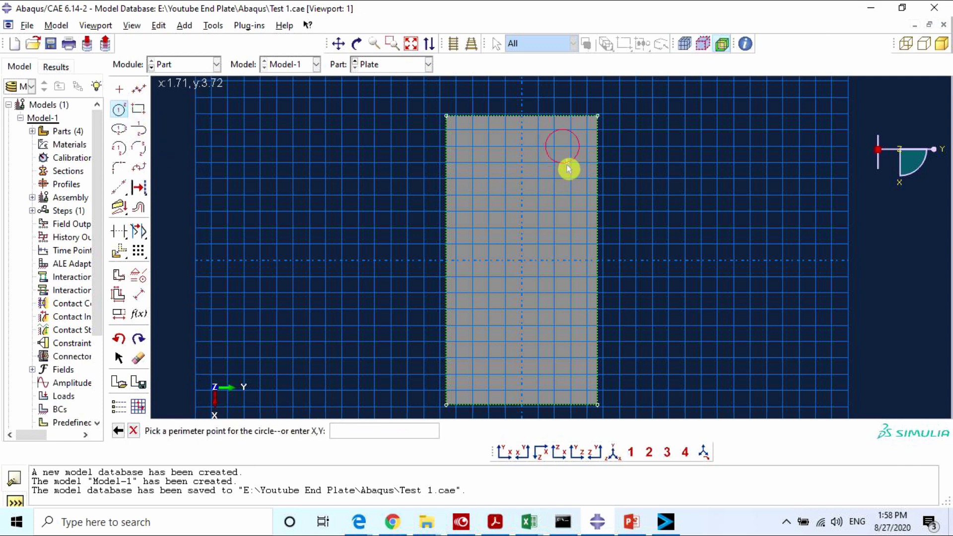
click(567, 162)
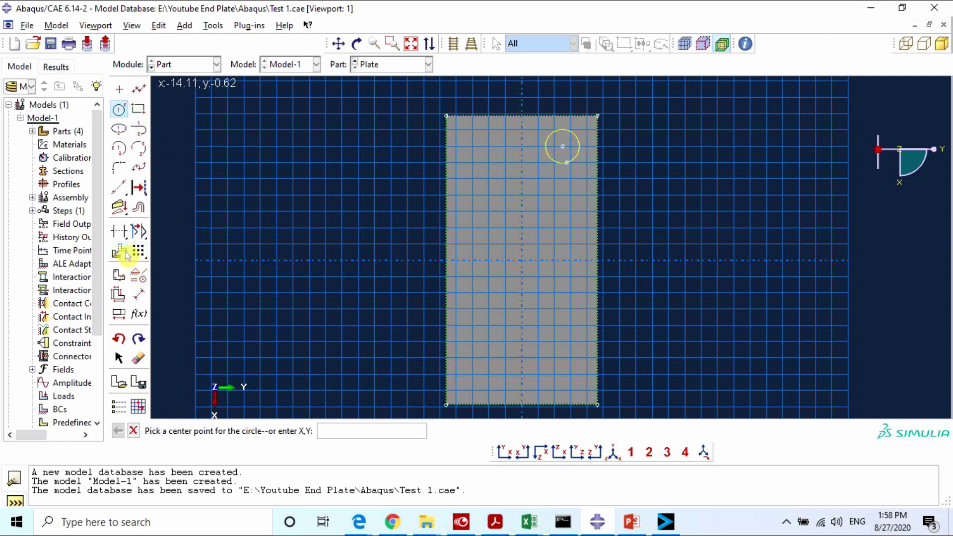
Dimension the circle's radius and set it to 0.4062.
click(139, 294)
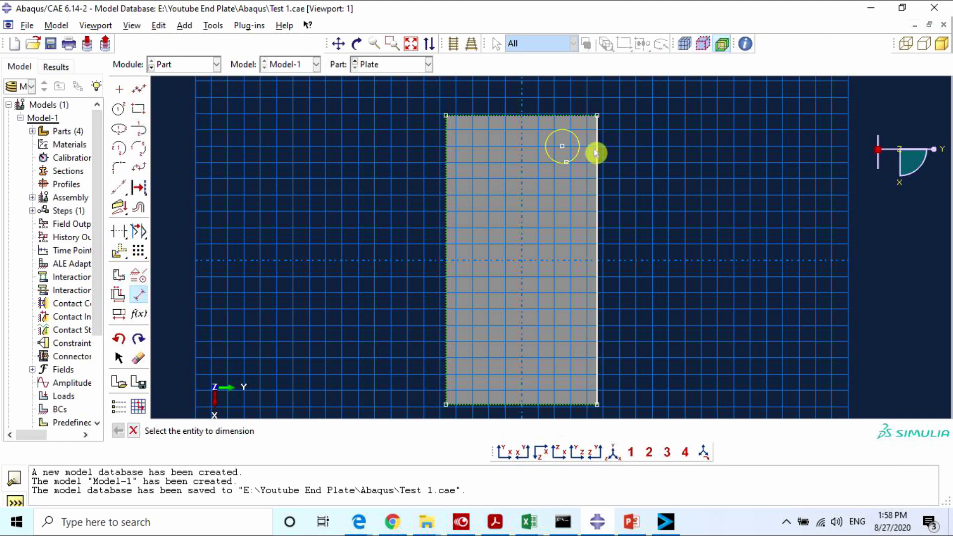
click(565, 163)
click(560, 204)
text(0.40)
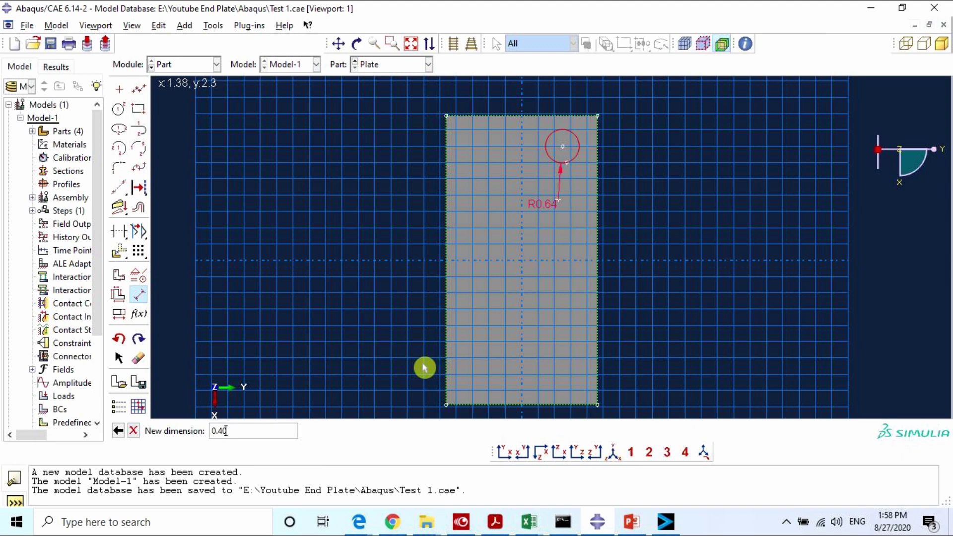
text(62)
key(Return)
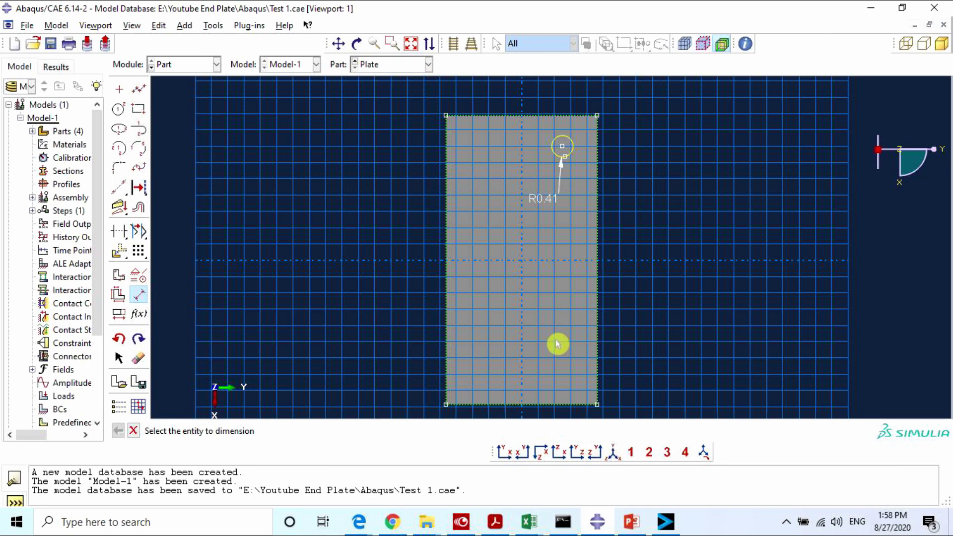
Look up the bolt edge distances ct and pt in the handbook PDF and return to Abaqus/CAE.
click(495, 521)
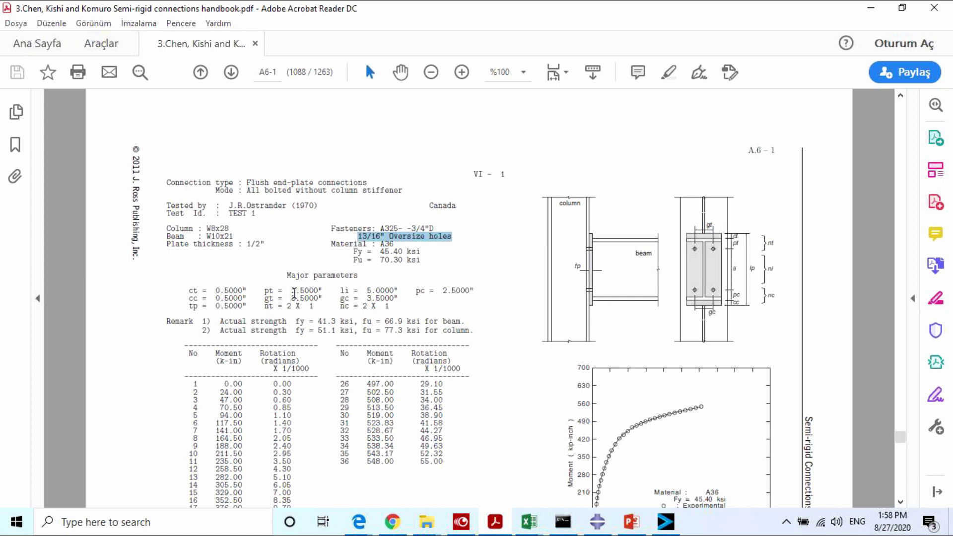
double_click(294, 294)
drag(216, 293, 226, 293)
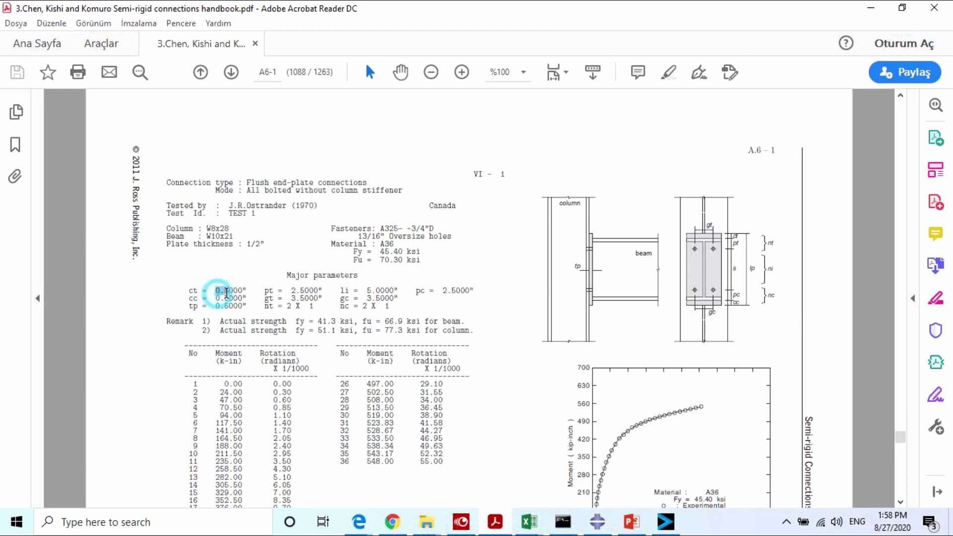
click(598, 522)
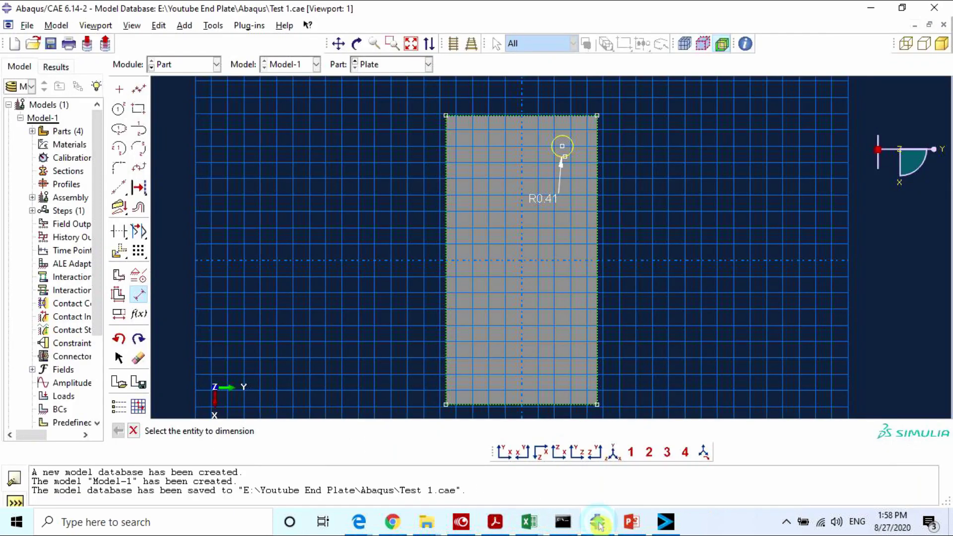
Dimension the vertical distance from the circle's centre to the plate's upper-right corner and set it to 3.
click(563, 147)
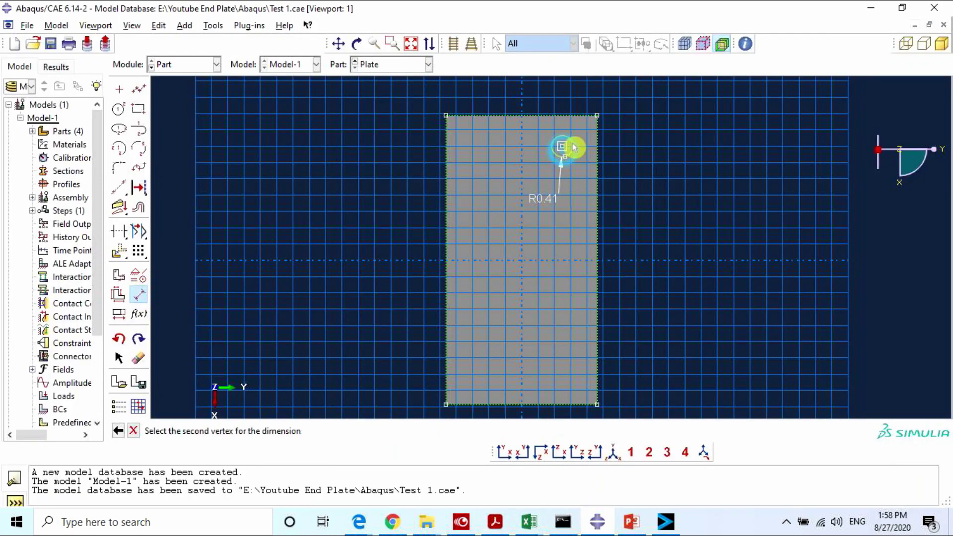
click(597, 115)
click(638, 144)
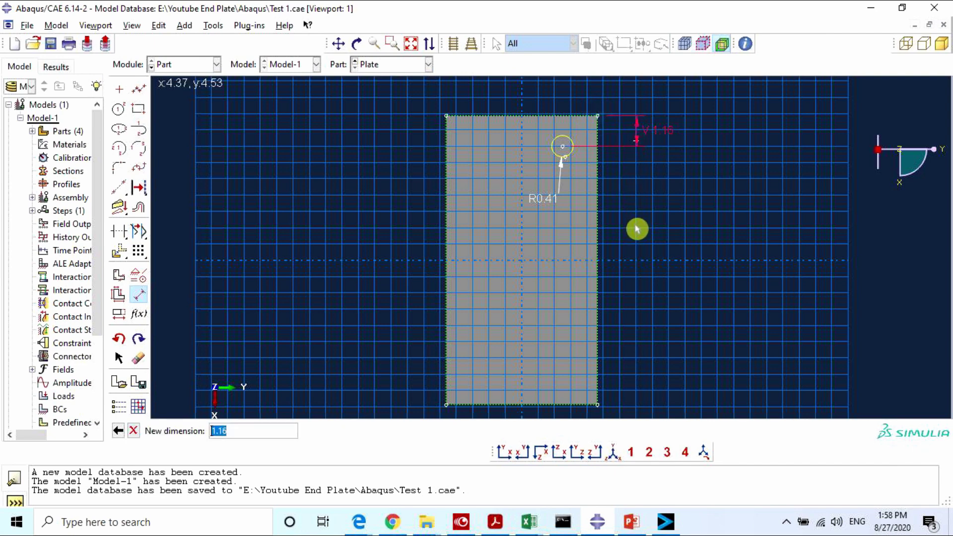
text(3)
key(Return)
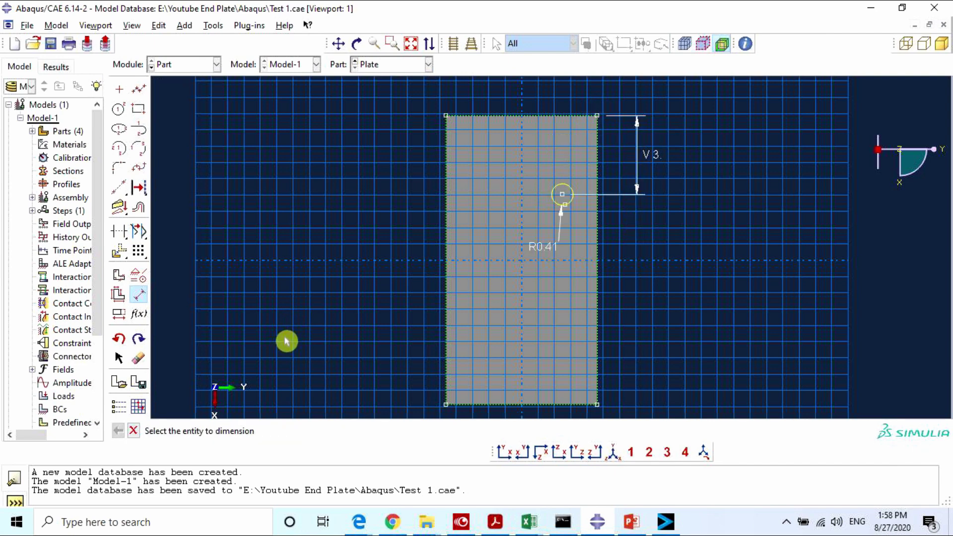
Set up a linear pattern of the circle with two instances in each direction, flipping both directions to run left and down.
click(138, 250)
click(561, 205)
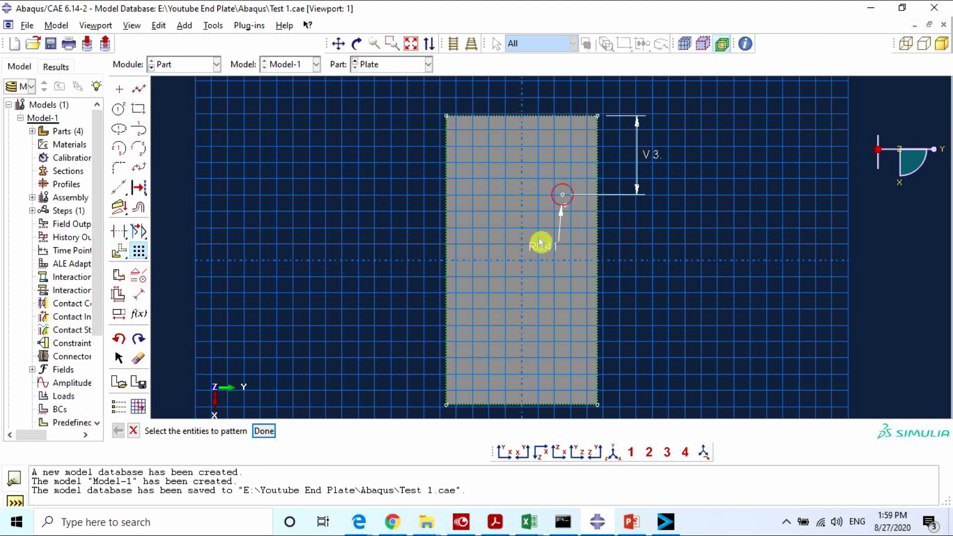
middle_click(540, 242)
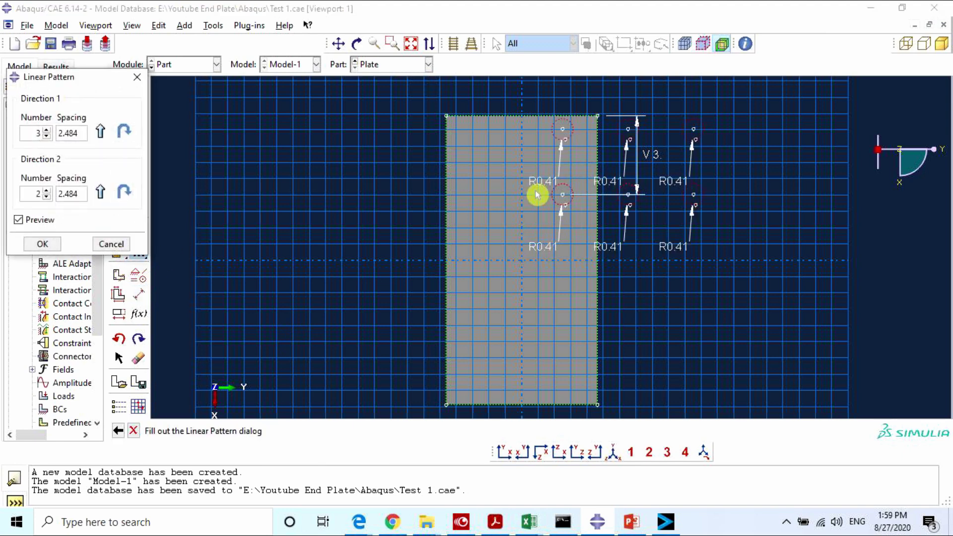
click(121, 135)
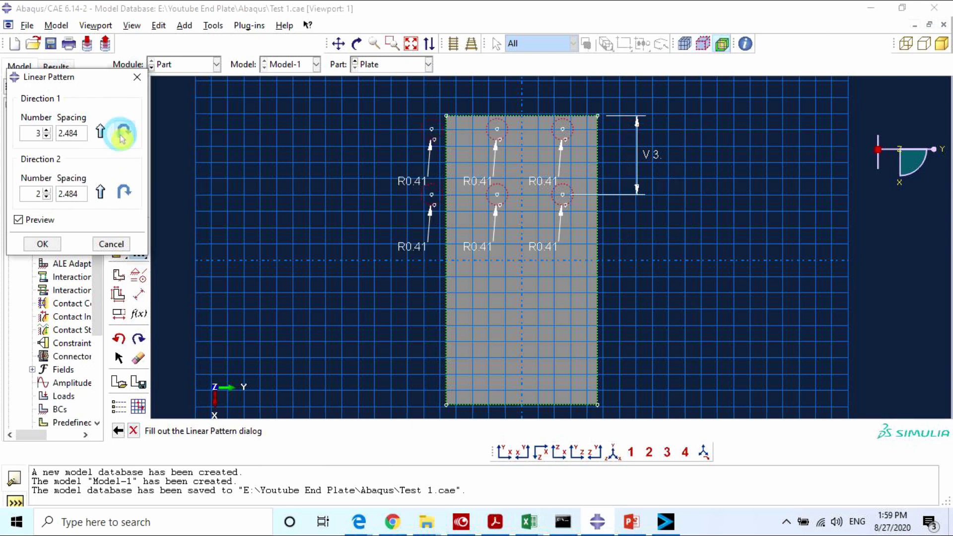
click(46, 137)
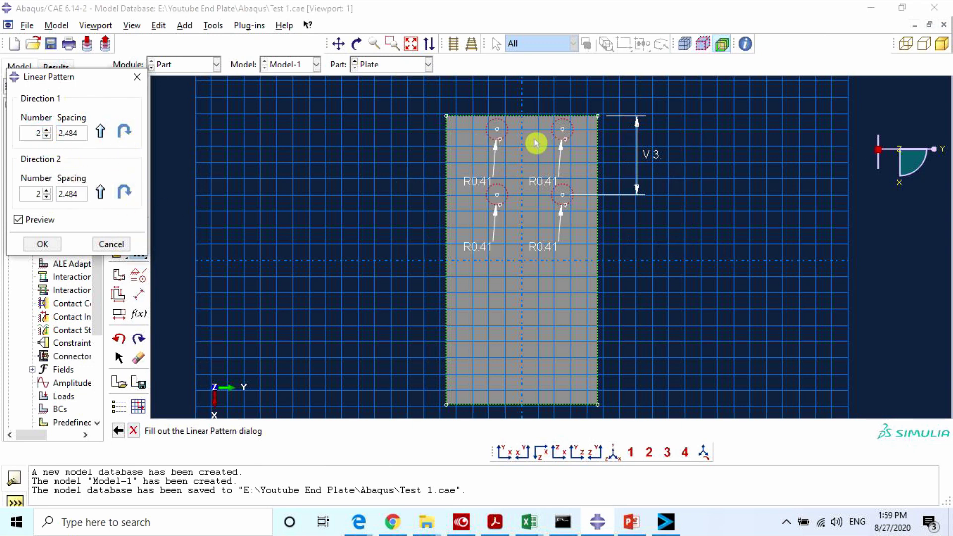
click(124, 192)
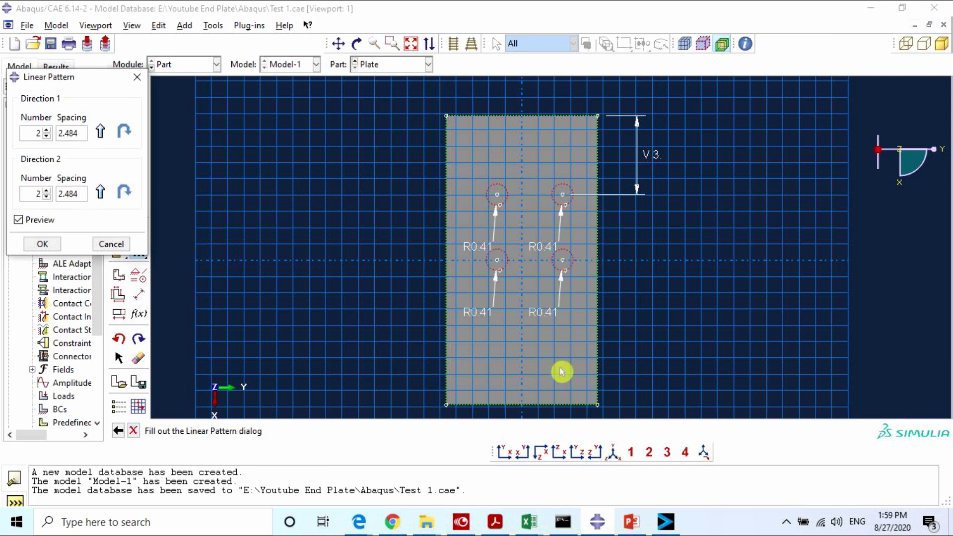
Look up the bolt gauge gt in the enlarged handbook PDF page and return to Abaqus/CAE.
click(495, 521)
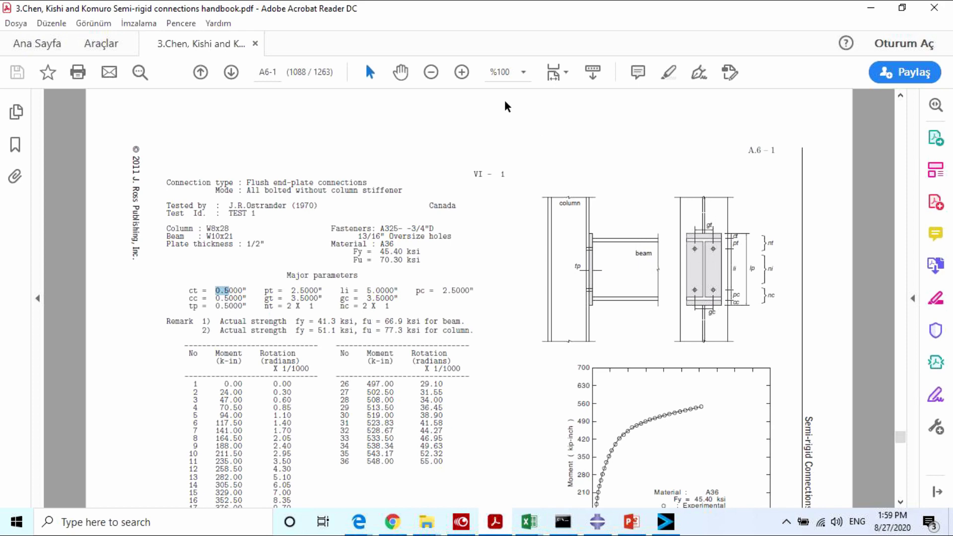
click(462, 72)
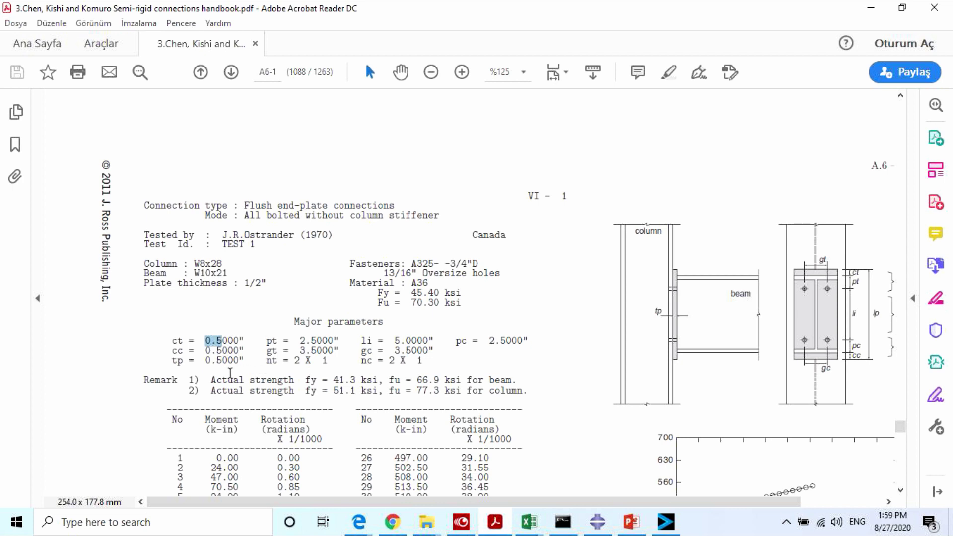
drag(306, 356, 310, 351)
click(309, 351)
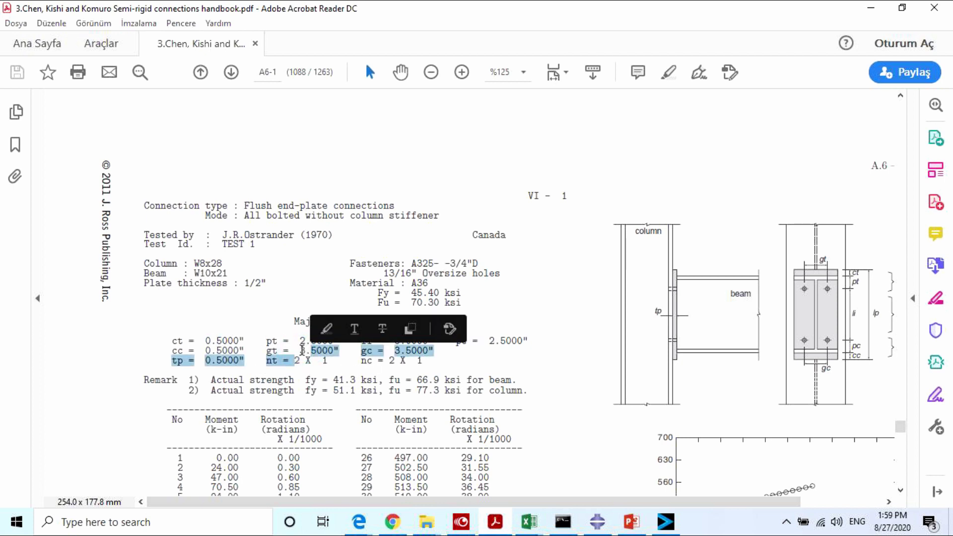
click(303, 350)
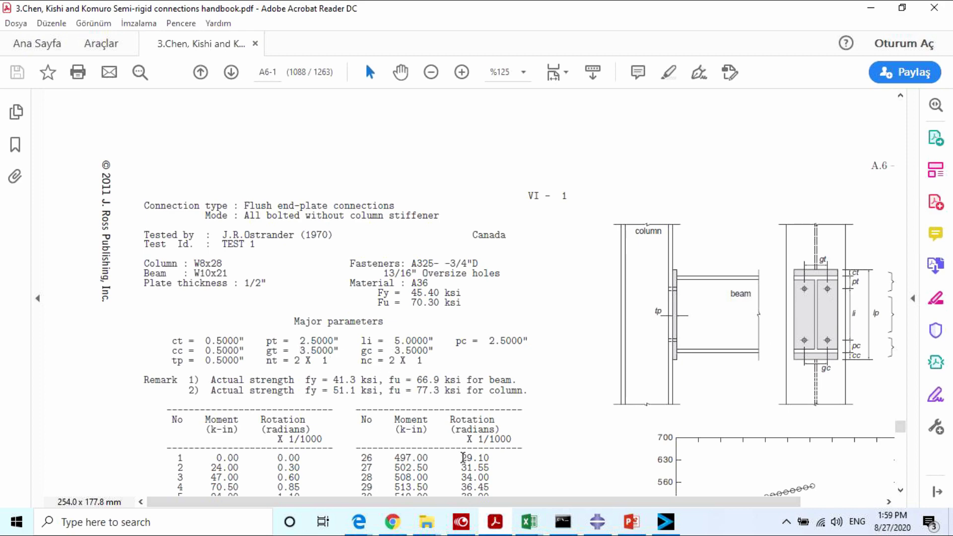
click(598, 521)
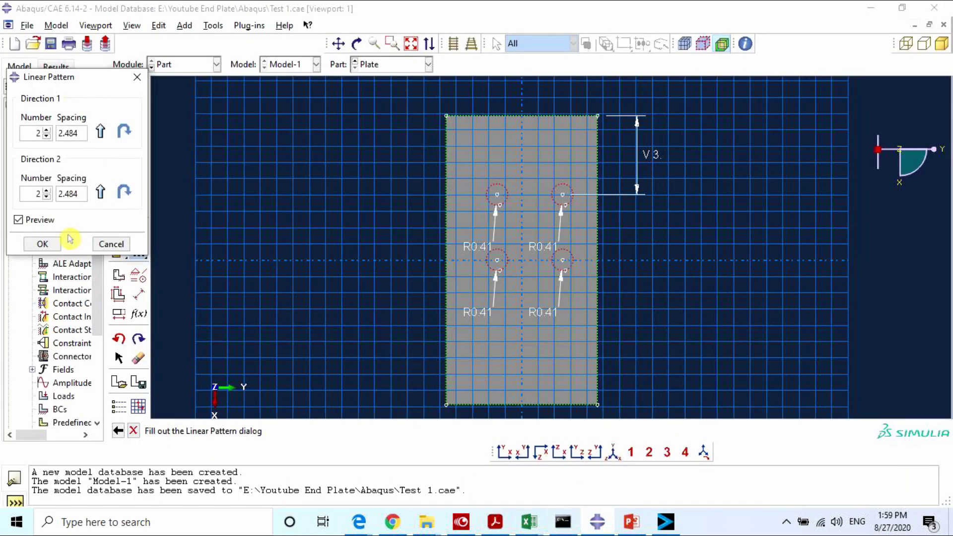
Set the pattern spacing to 3.5 in direction 1 and 5 in direction 2, and create the circle pattern.
drag(83, 135, 28, 138)
text(3.5)
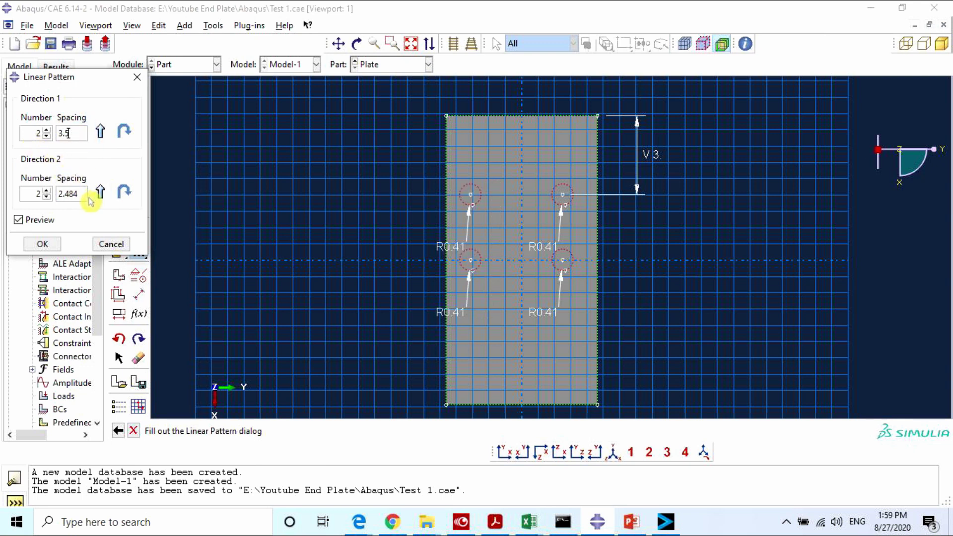
drag(82, 194, 38, 196)
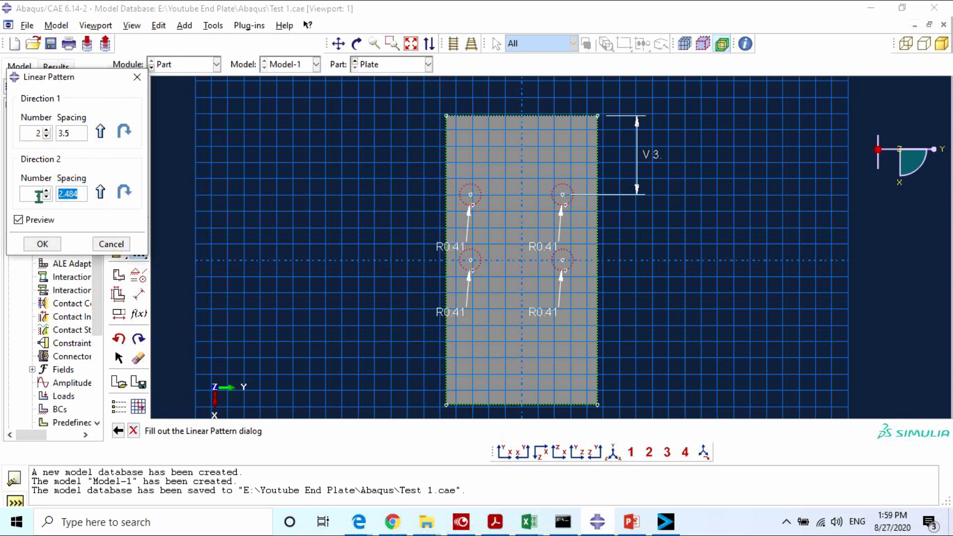
text(5)
click(42, 244)
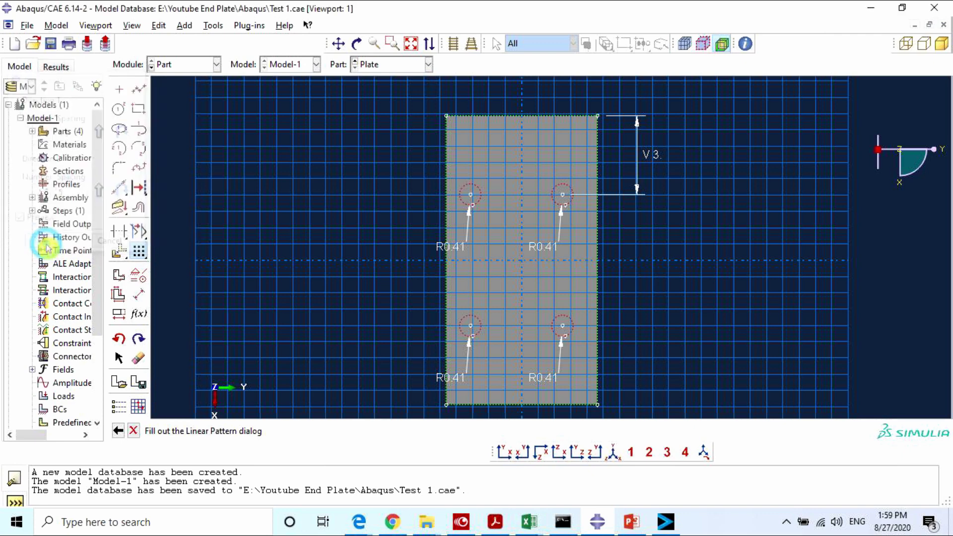
Dimension the vertical distance between the centres of the two right-hand circles.
click(139, 295)
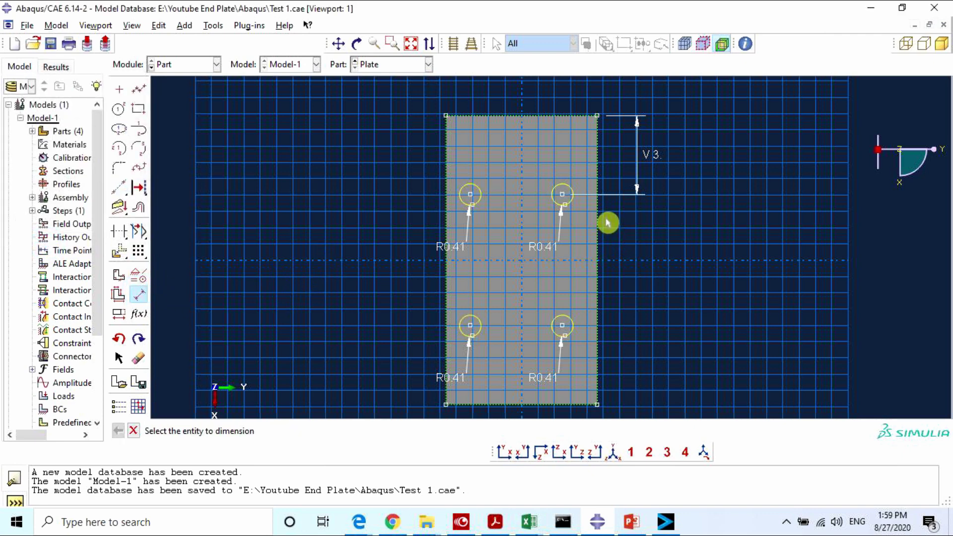
click(564, 195)
click(563, 326)
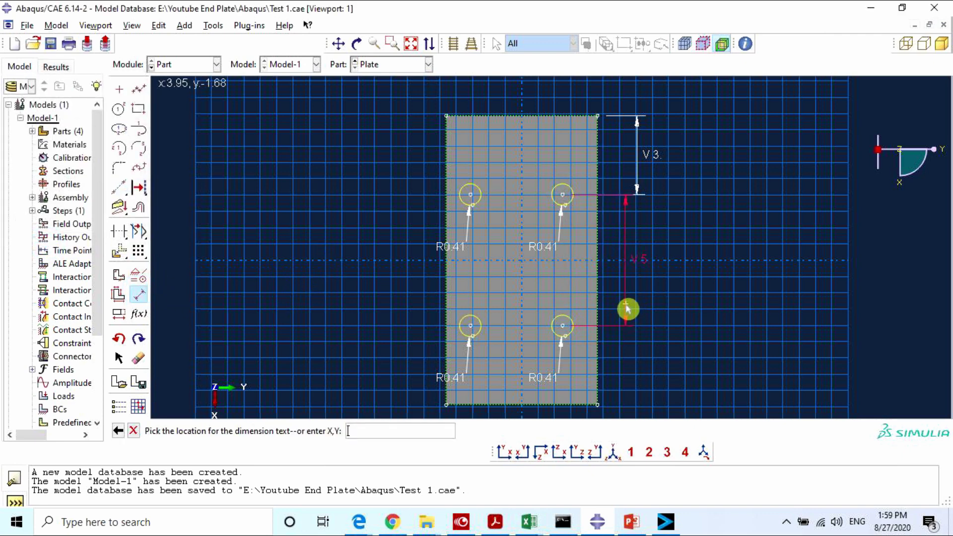
click(627, 312)
key(Return)
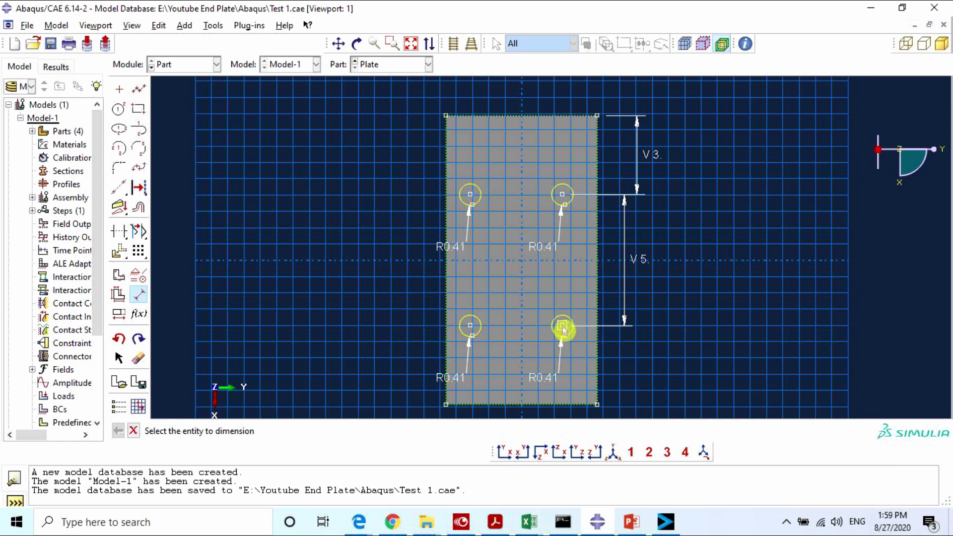
Dimension the vertical distance from the lower-right circle's centre to the plate's lower-right corner.
click(564, 327)
click(598, 402)
click(672, 383)
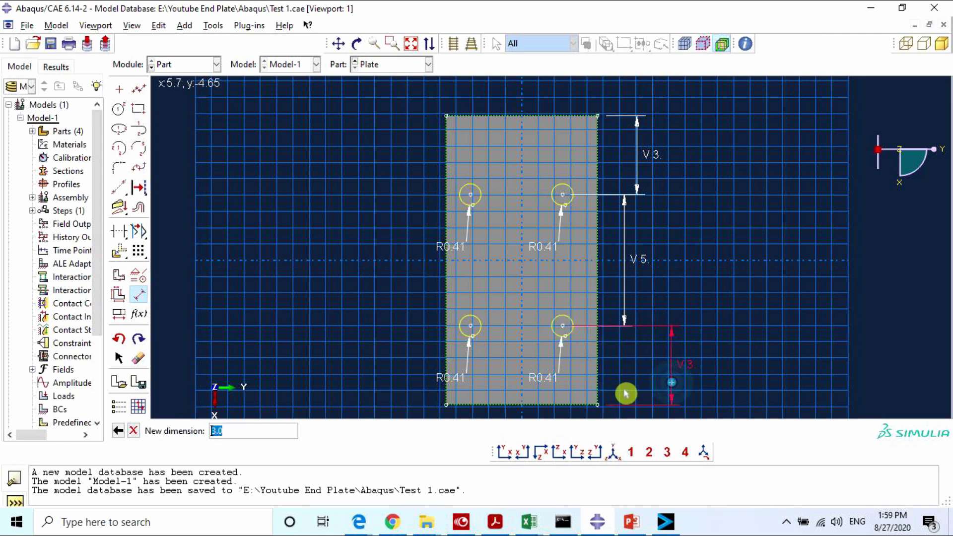
key(Return)
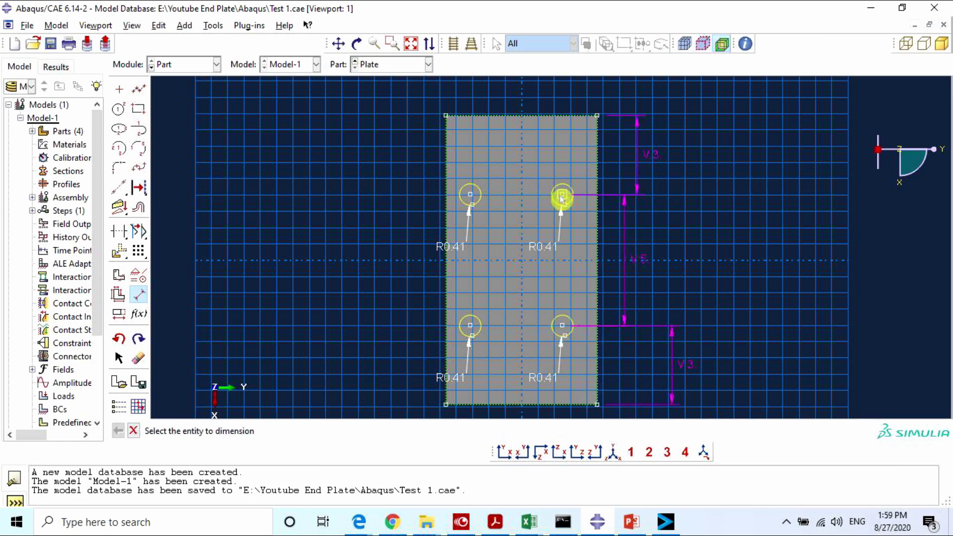
Dimension the horizontal distance between the centres of the two upper circles on the plate.
click(562, 195)
click(470, 195)
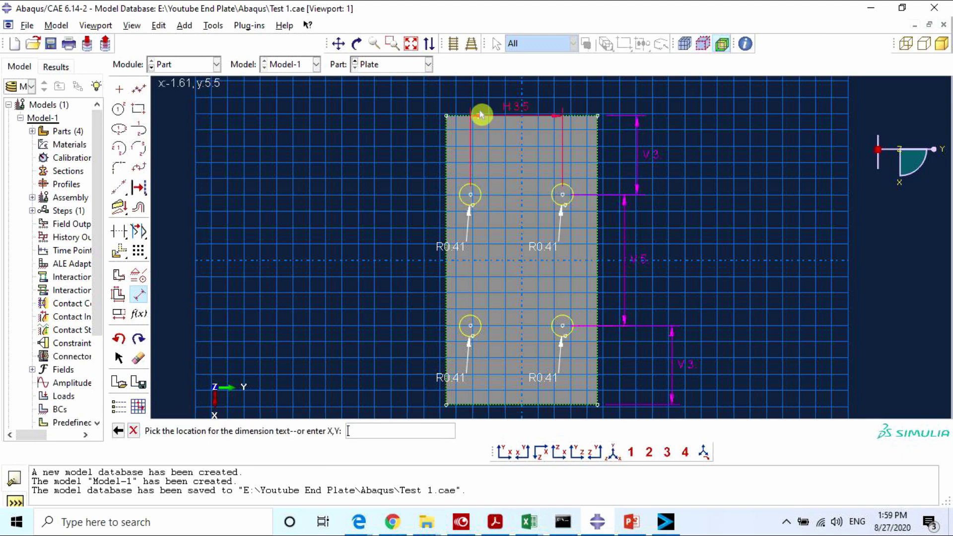
click(478, 147)
key(Return)
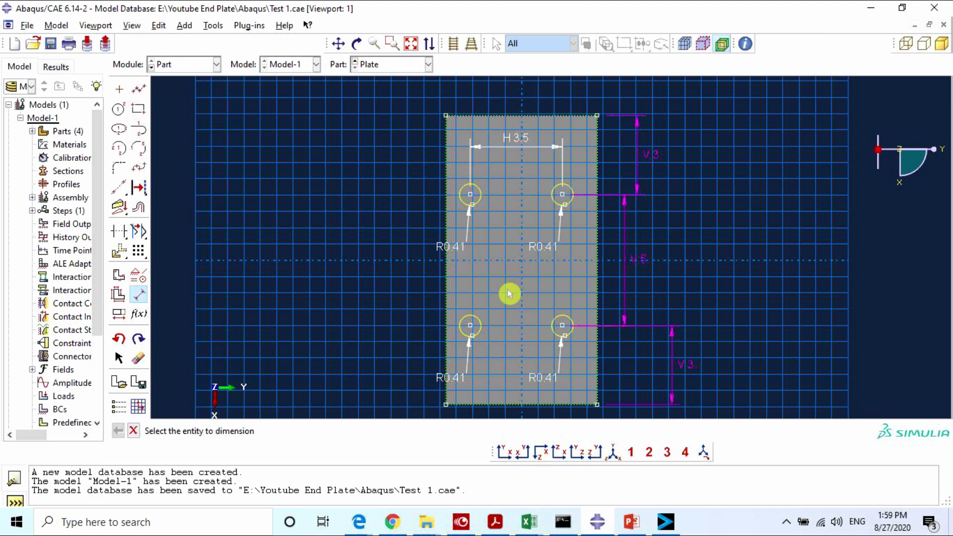
Delete the three vertical dimensions beside the plate's right edge.
click(140, 357)
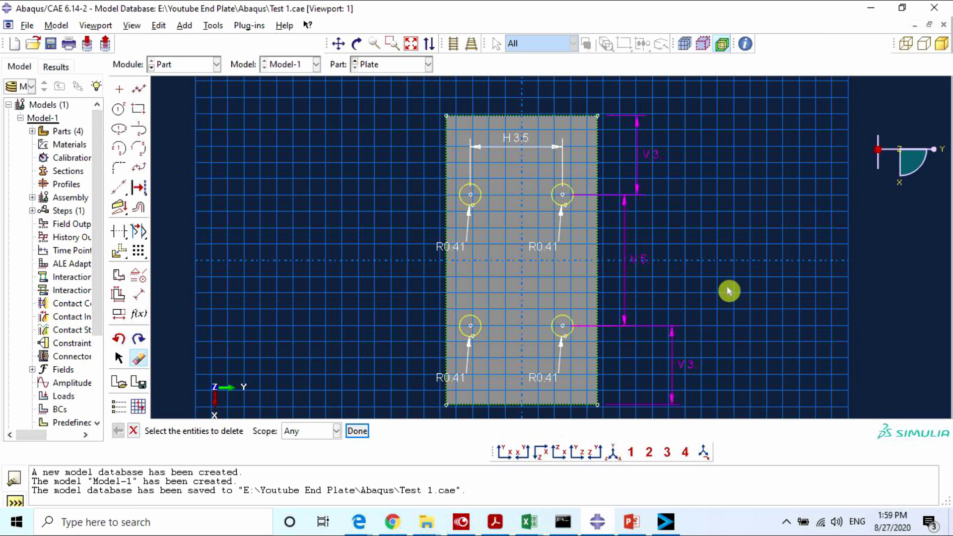
drag(694, 138, 620, 404)
middle_click(620, 403)
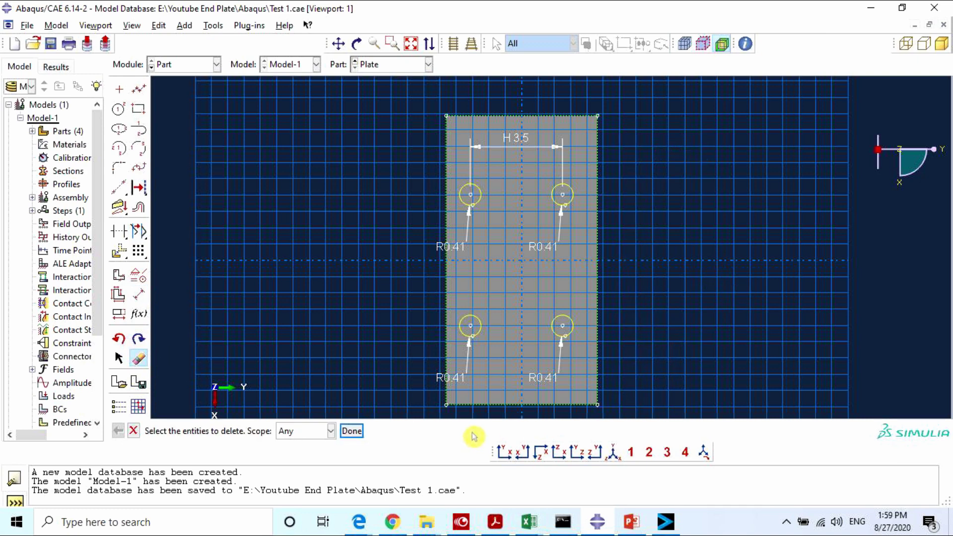
click(357, 431)
Finish the plate sketch and cut the four circles with the Through All end condition.
click(307, 432)
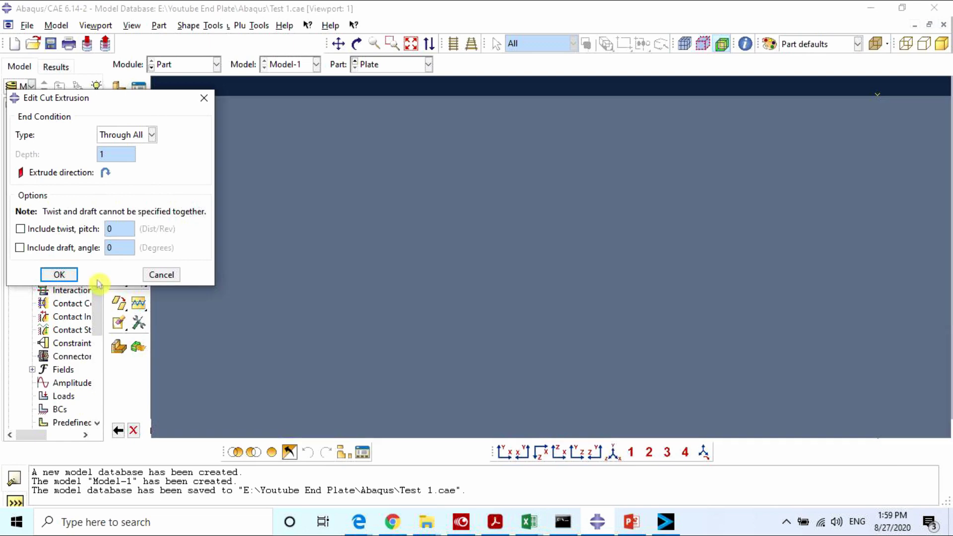
click(62, 274)
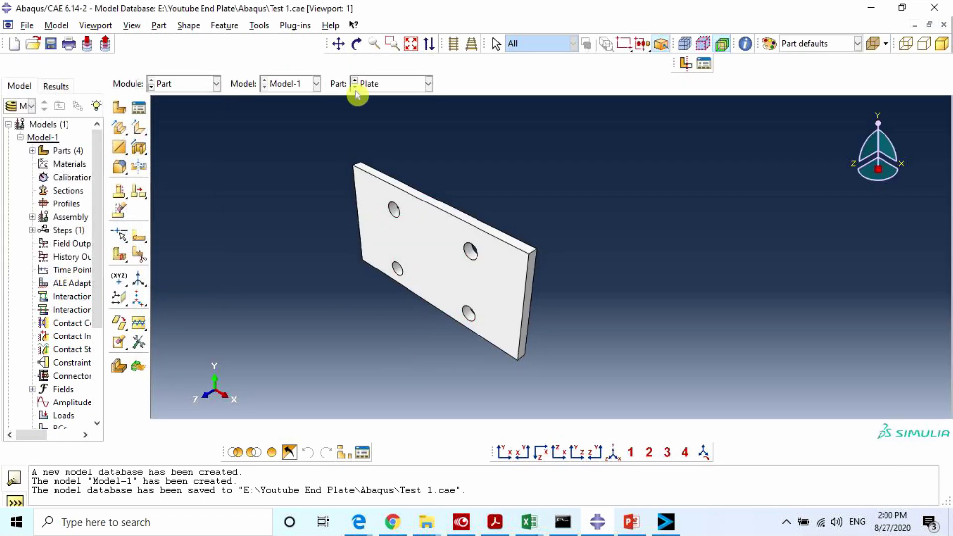
Open the Column W8x28 part and start an extruded cut sketch on the upper flange's outer face, oriented by its long edge.
click(383, 88)
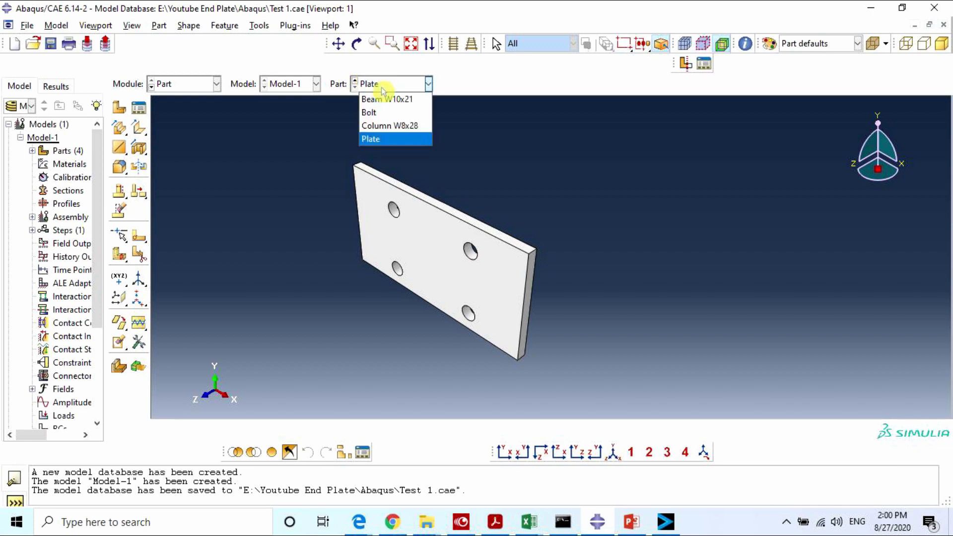
click(395, 126)
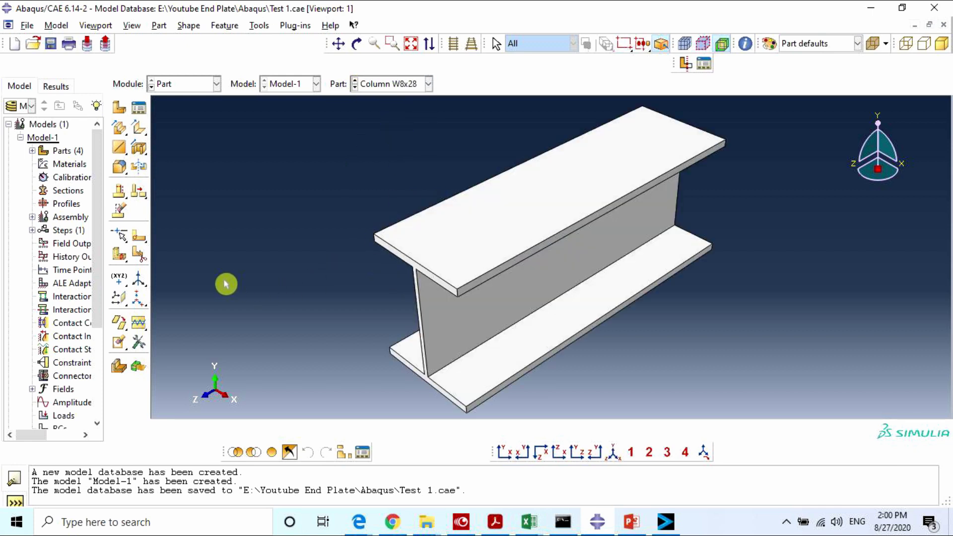
click(137, 155)
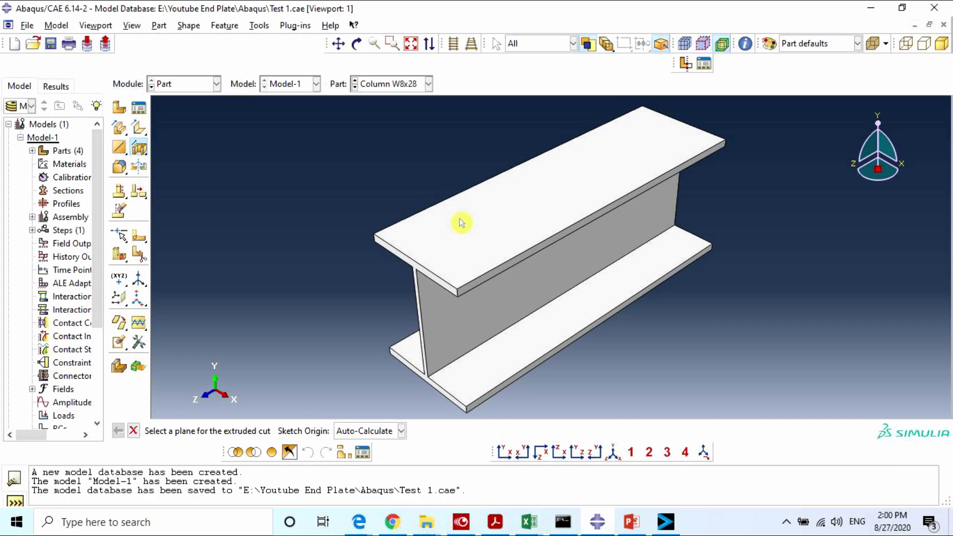
click(528, 217)
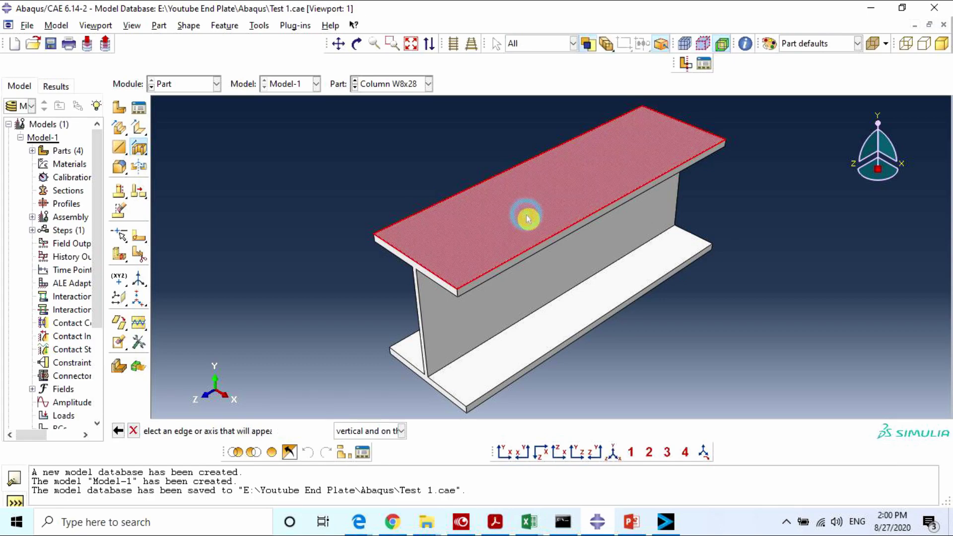
click(511, 170)
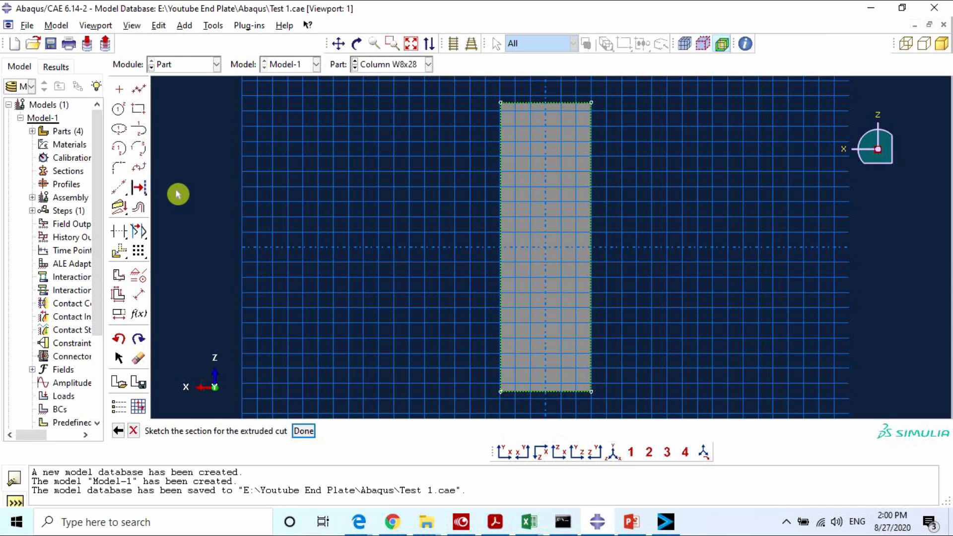
Sketch a circle right of the centreline in the flange's upper half and set its radius to 0.40625.
click(119, 108)
click(563, 170)
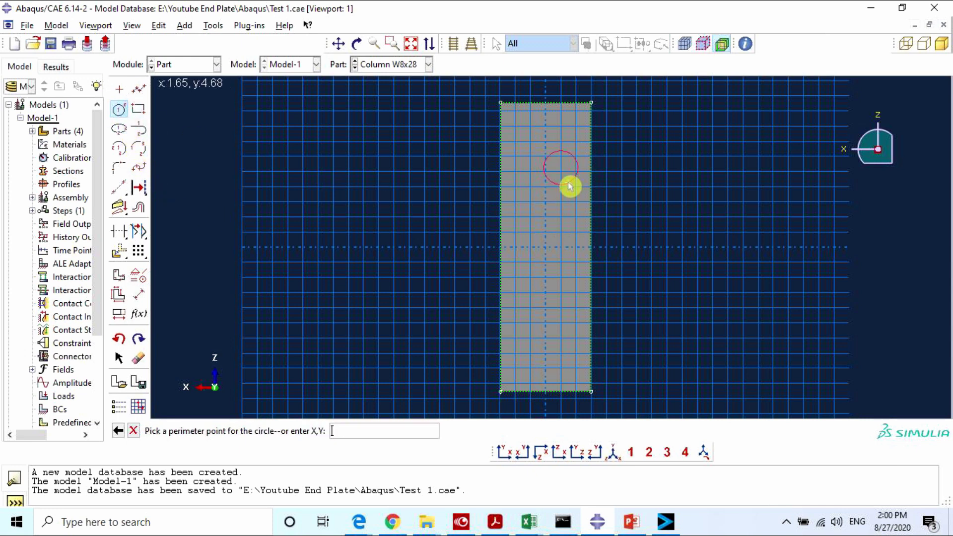
click(562, 183)
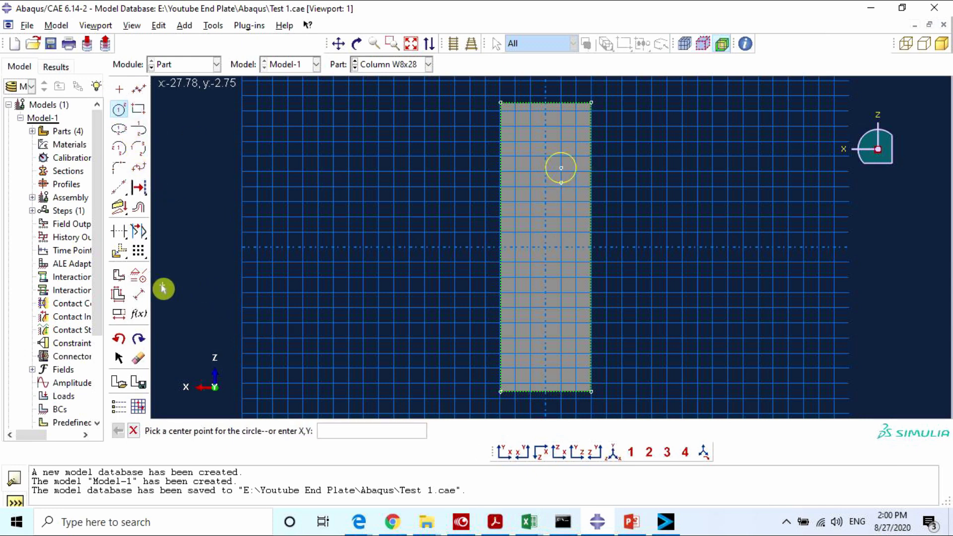
click(138, 295)
click(574, 180)
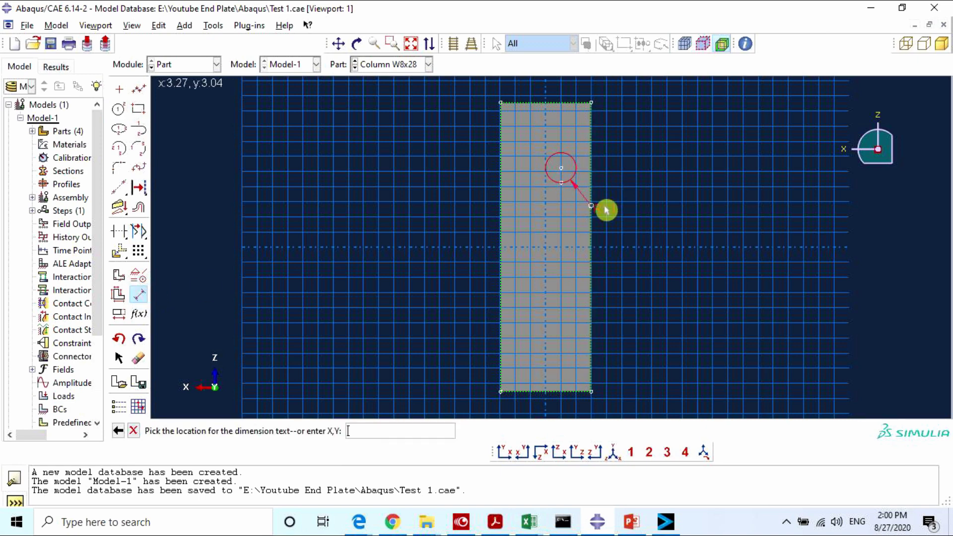
click(630, 212)
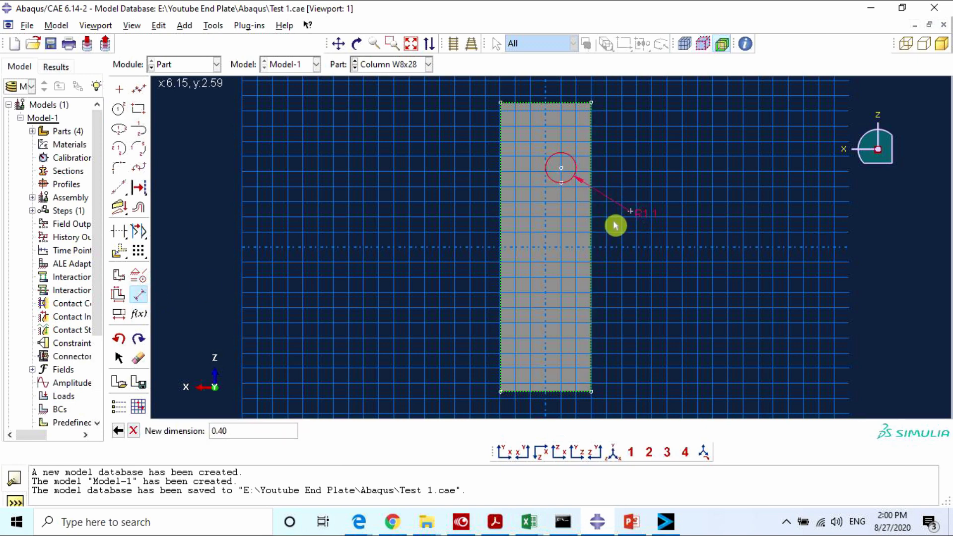
text(0.40625)
key(Return)
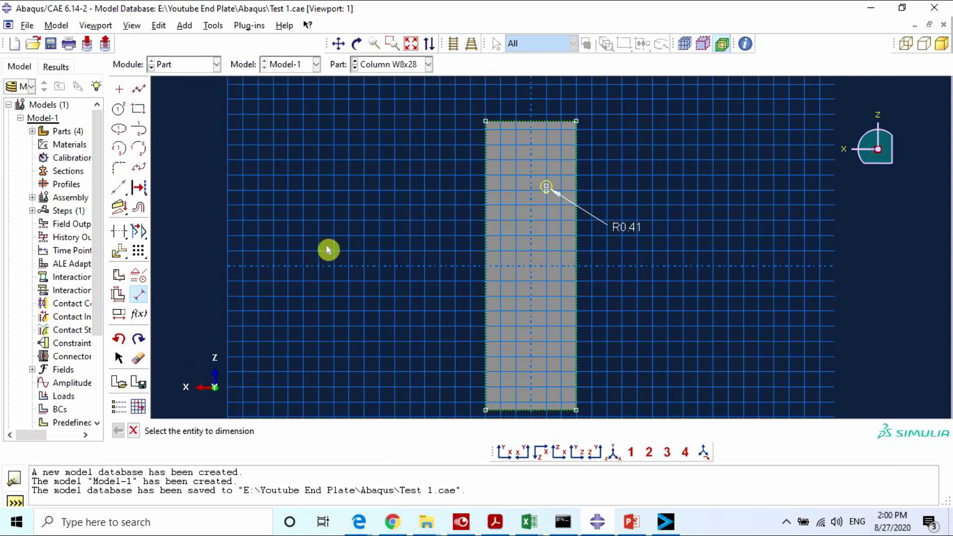
Dimension the width of the flange along its upper edge.
click(530, 119)
click(532, 110)
click(532, 109)
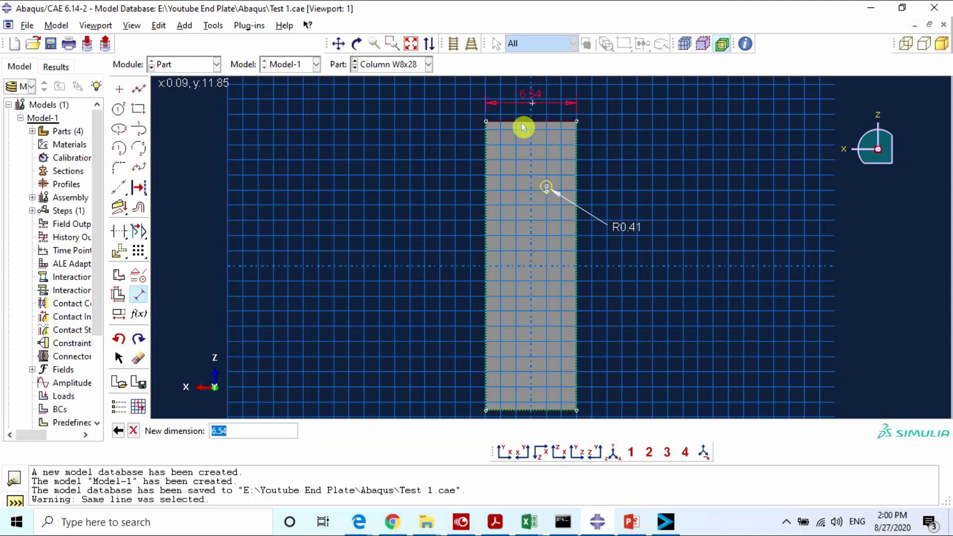
key(Return)
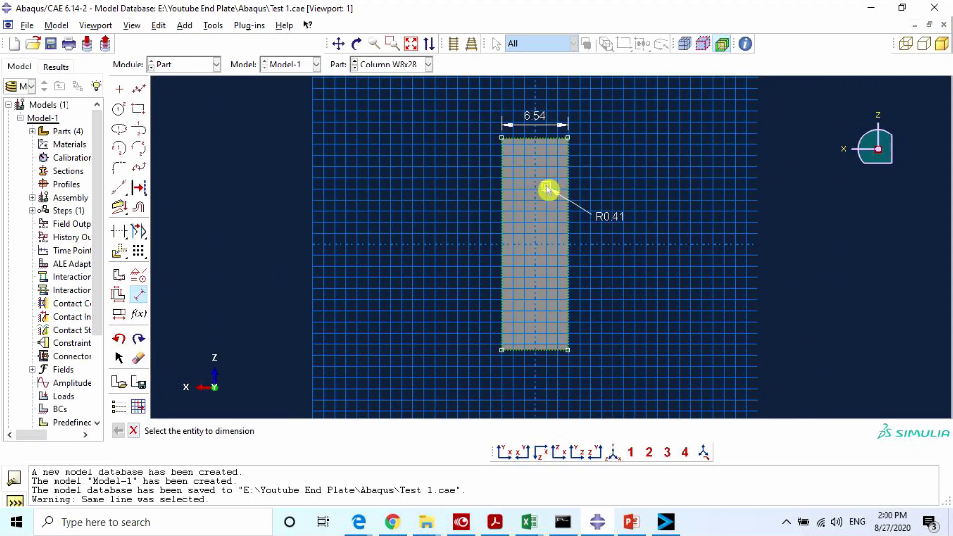
Set the horizontal distance from the circle's centre to the flange's upper-right corner to 1.52.
scroll(546, 188, up, 3)
click(546, 187)
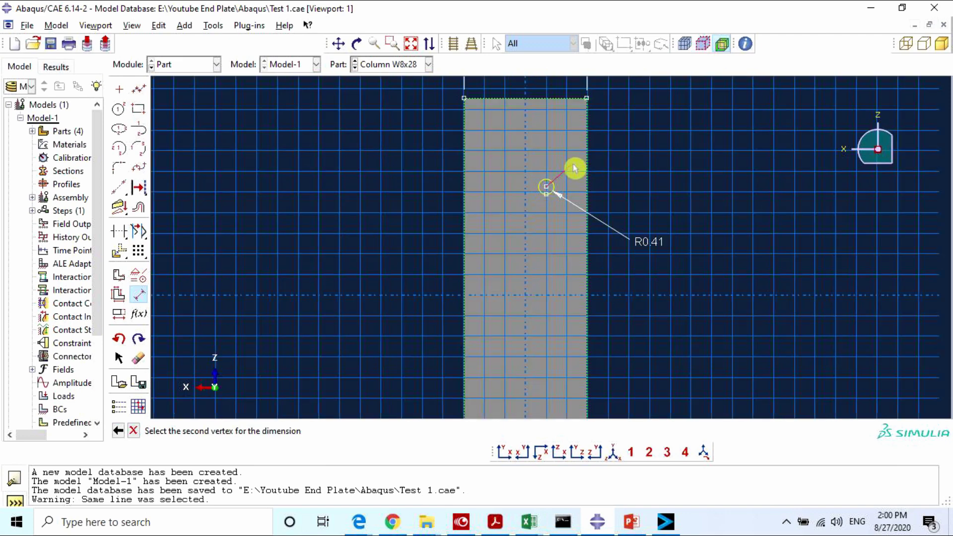
click(587, 99)
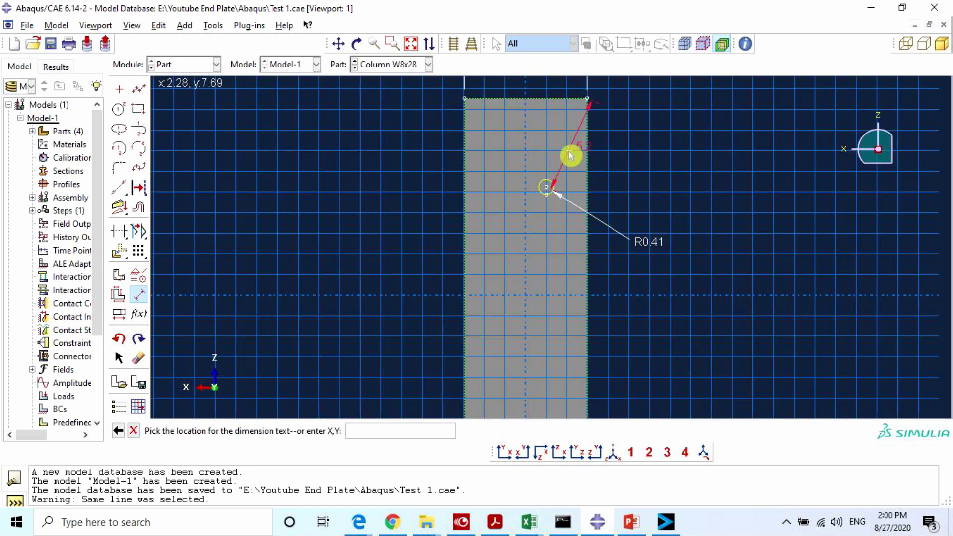
click(576, 84)
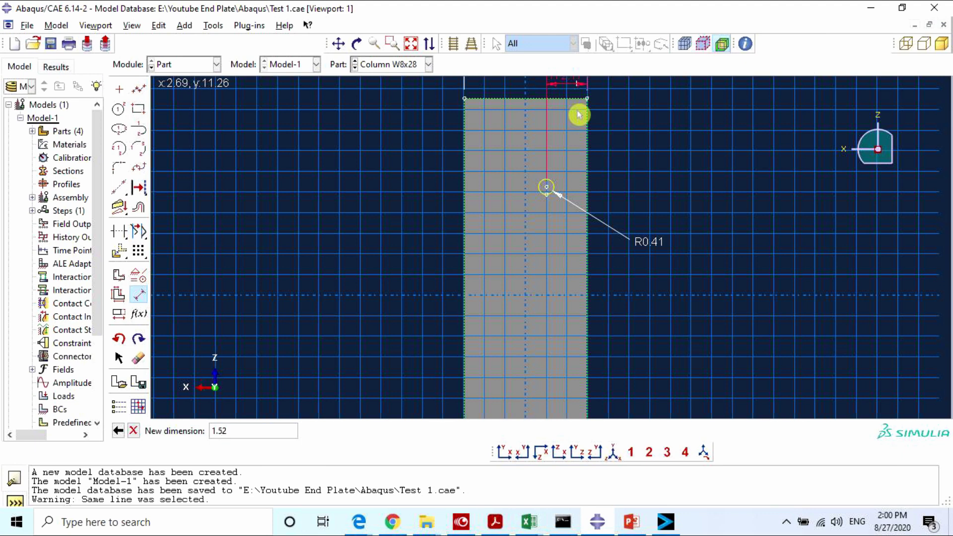
text(1.52)
key(Return)
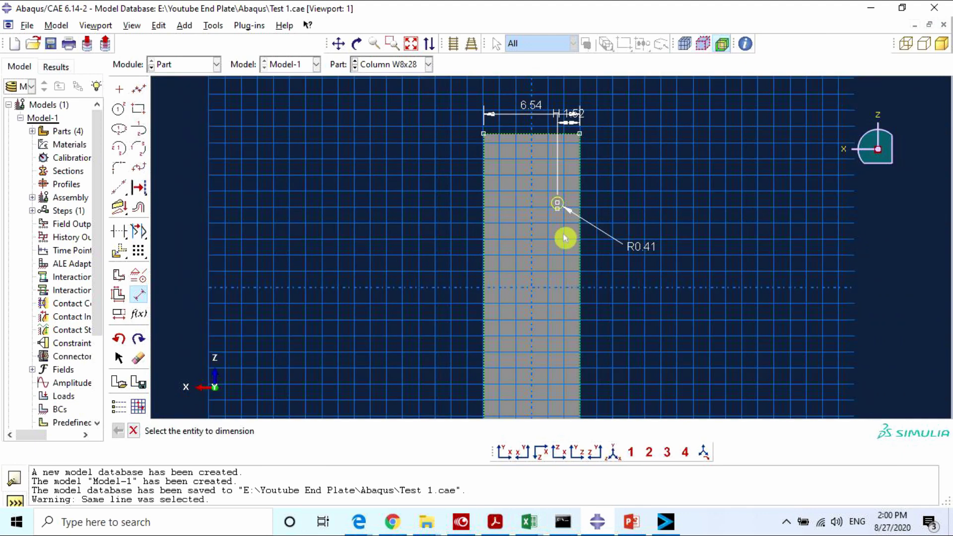
Set up a two-by-two linear pattern of the circle with spacings 3.5 and 5, flip both directions, and cancel the pattern.
click(138, 250)
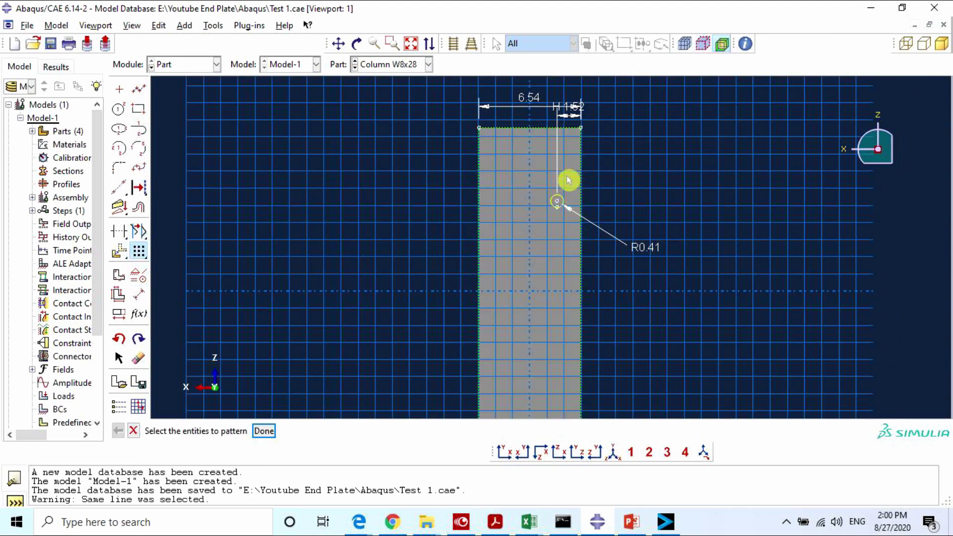
drag(566, 177, 546, 226)
middle_click(545, 225)
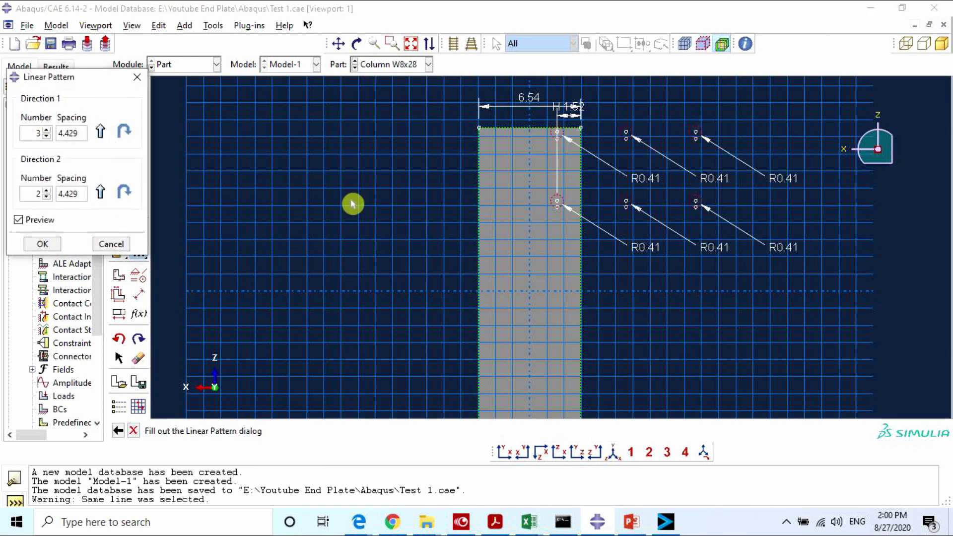
click(47, 197)
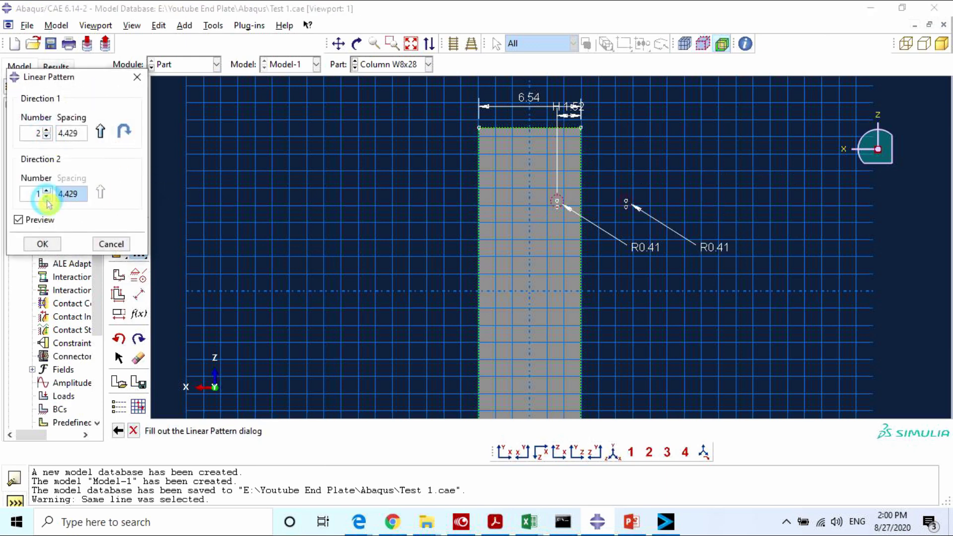
click(47, 191)
click(124, 130)
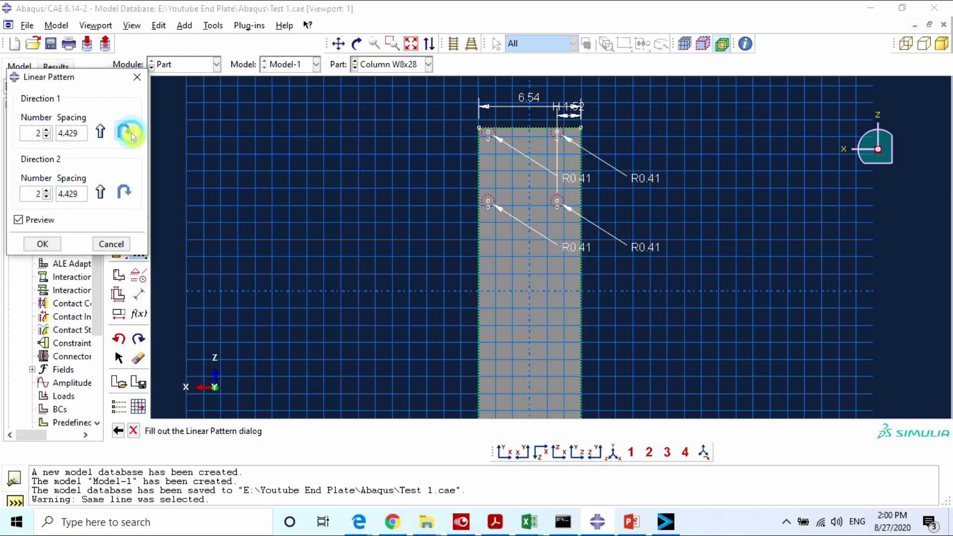
click(125, 192)
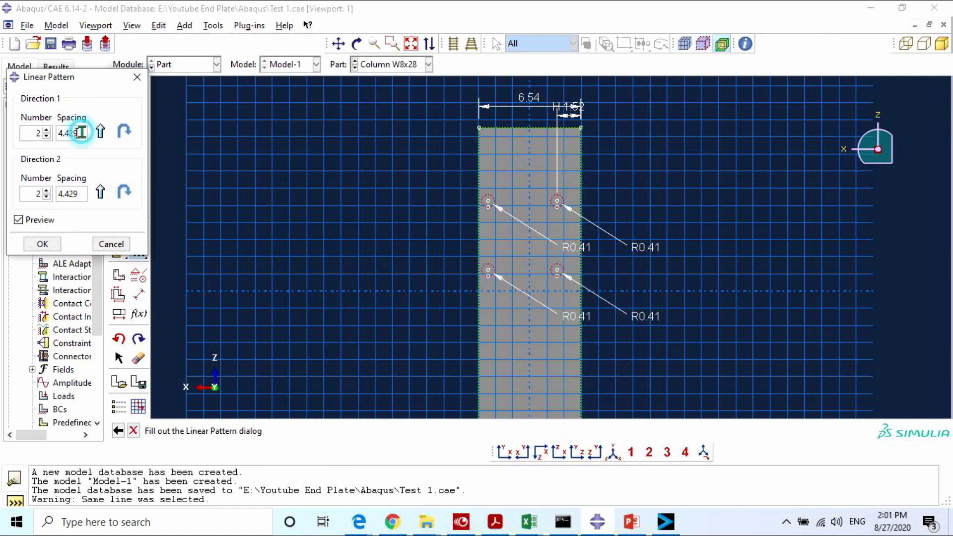
text(3.5)
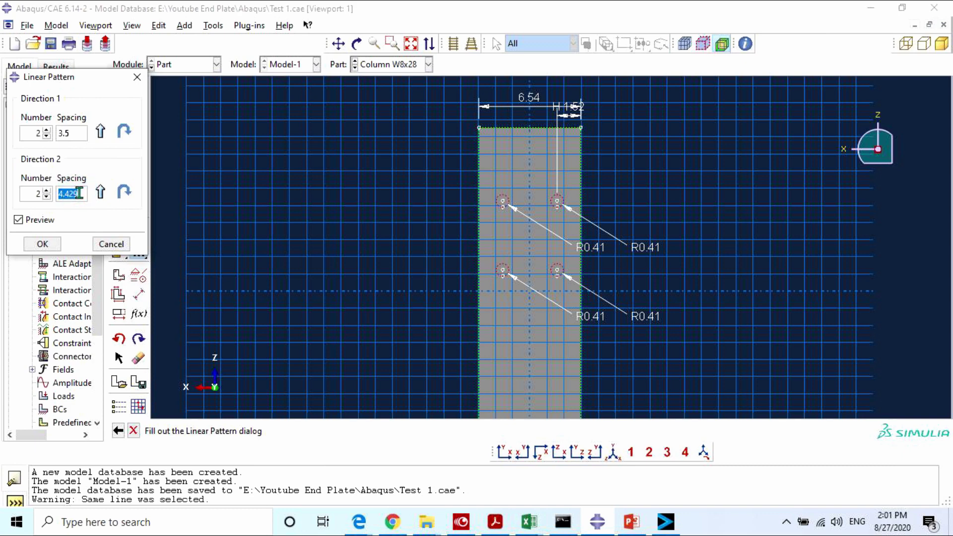
text(5)
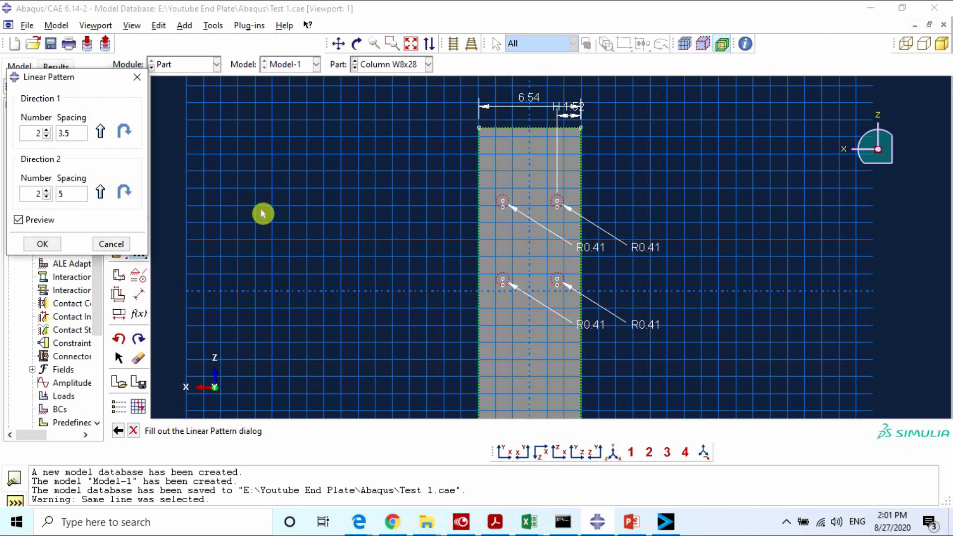
scroll(263, 214, down, 1)
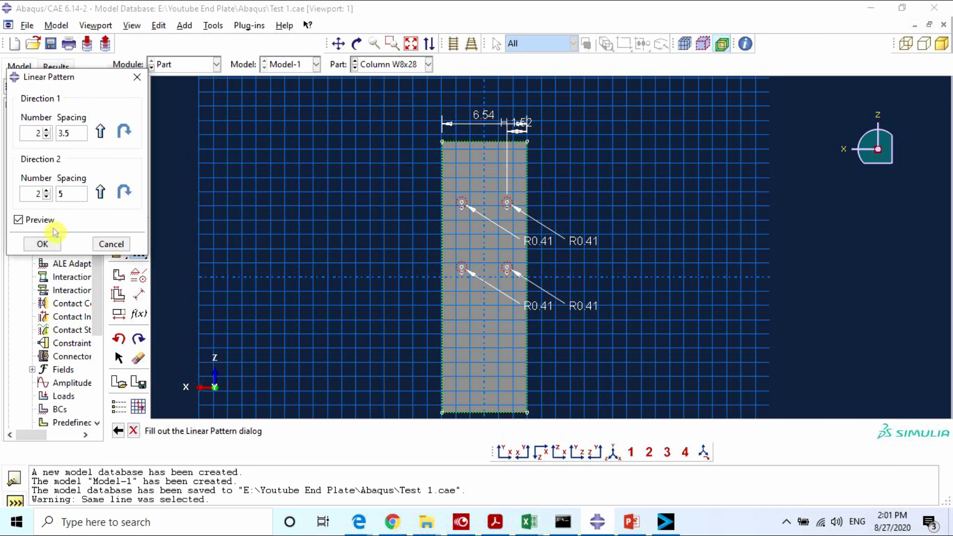
click(100, 250)
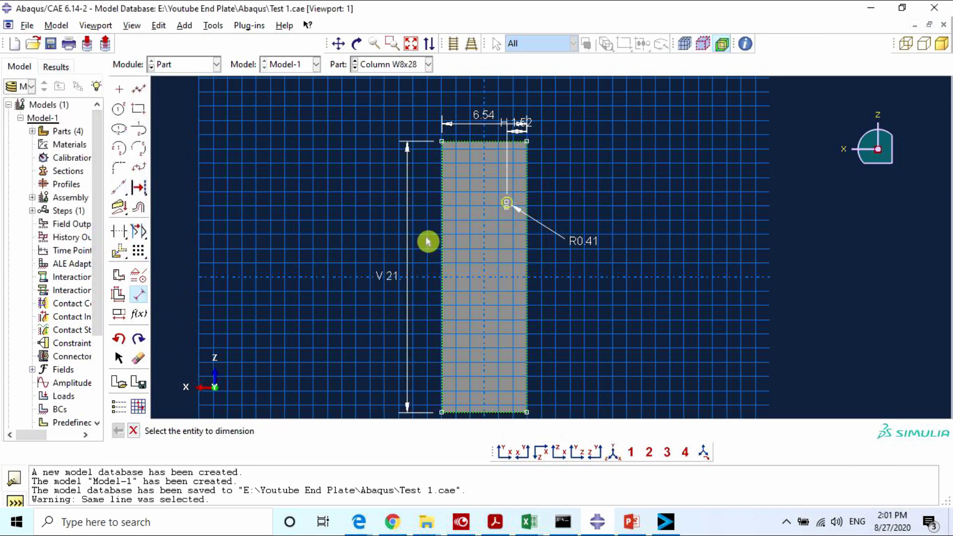
Set the vertical distance from the circle's centre to the flange's upper-right corner to 8.
click(507, 204)
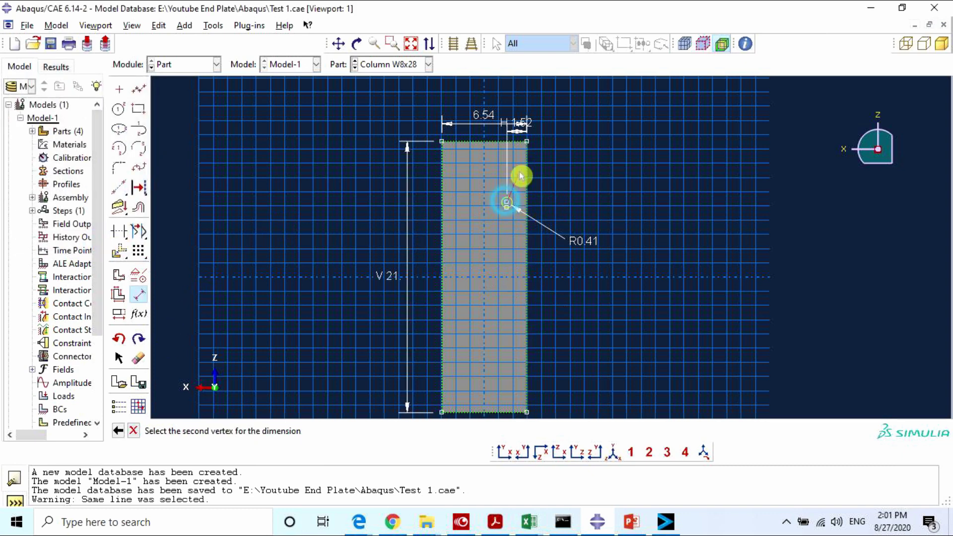
click(527, 141)
click(564, 161)
text(8)
key(Return)
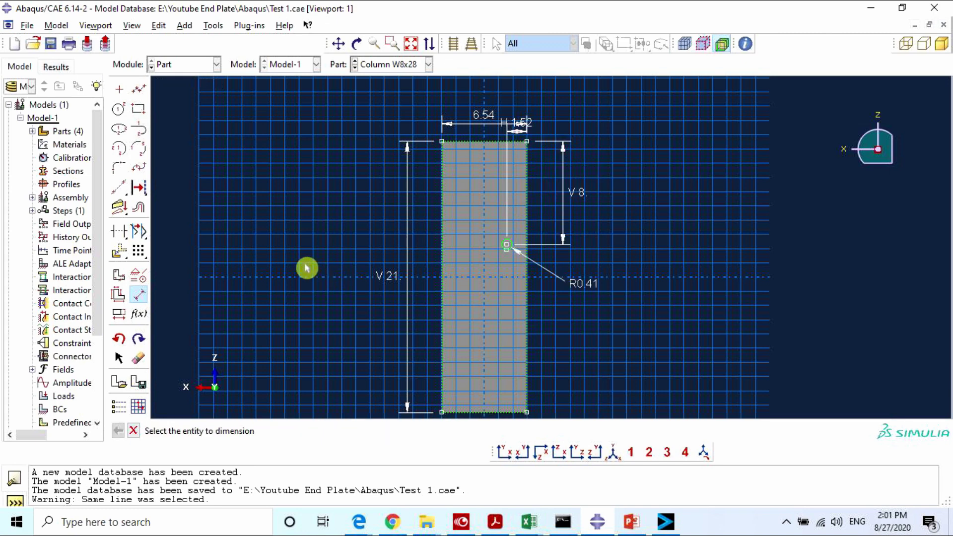
Pattern the circle linearly, two by two, with spacings of 3.5 and 5.
click(138, 250)
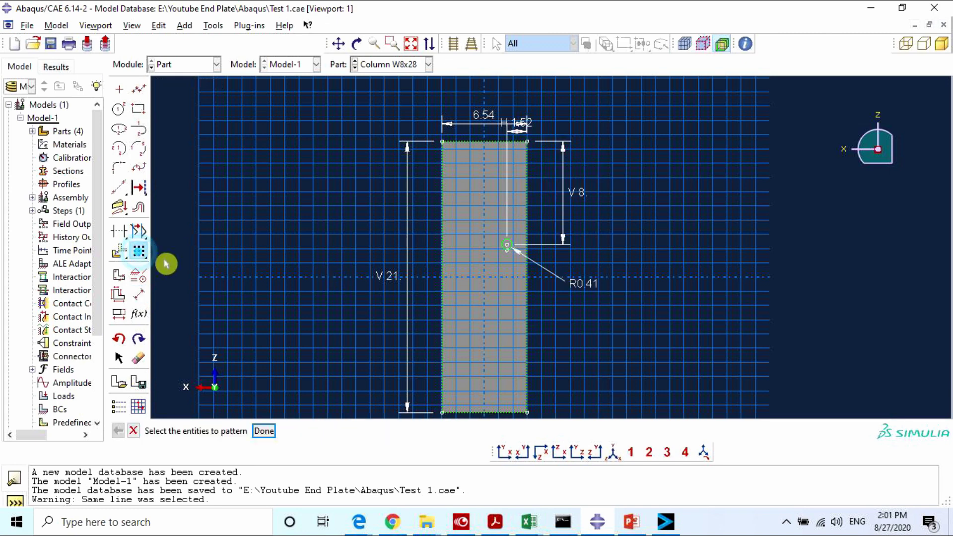
click(509, 248)
middle_click(455, 300)
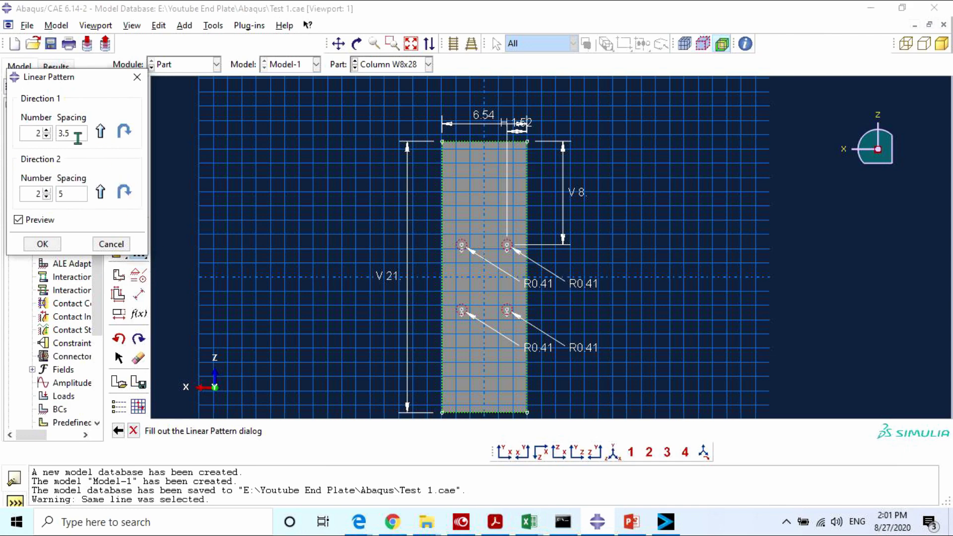
click(42, 243)
Dimension the vertical distance from the lower-right circle's centre to the flange's lower-right corner.
click(139, 295)
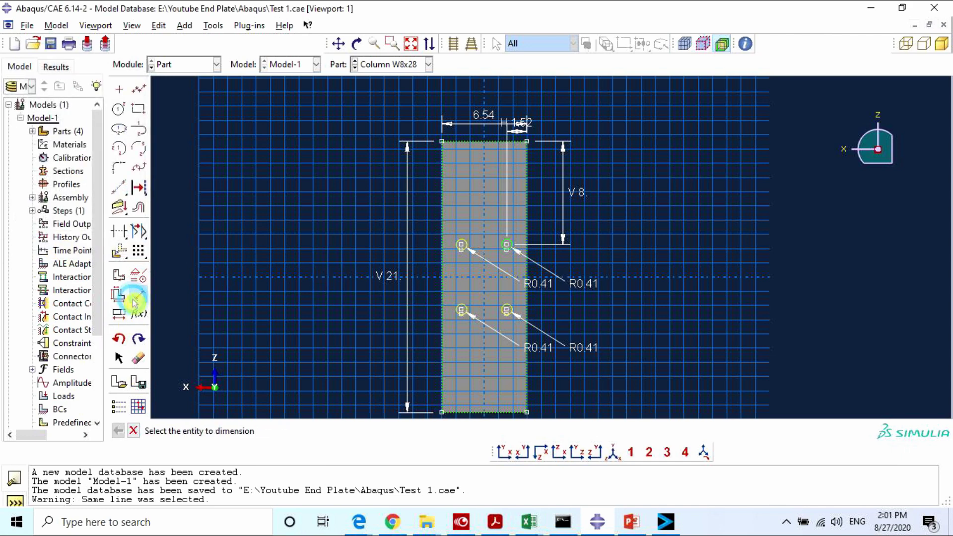
click(507, 311)
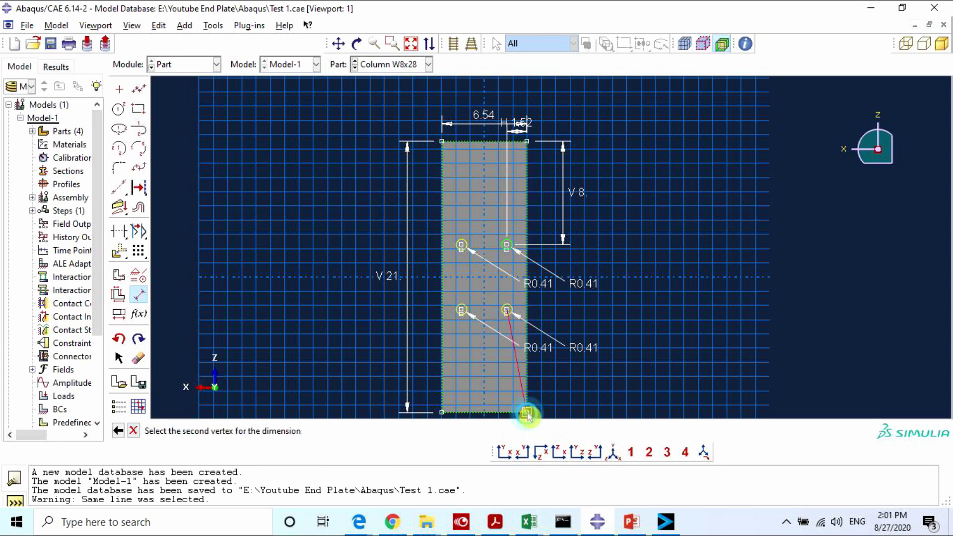
click(530, 409)
key(Return)
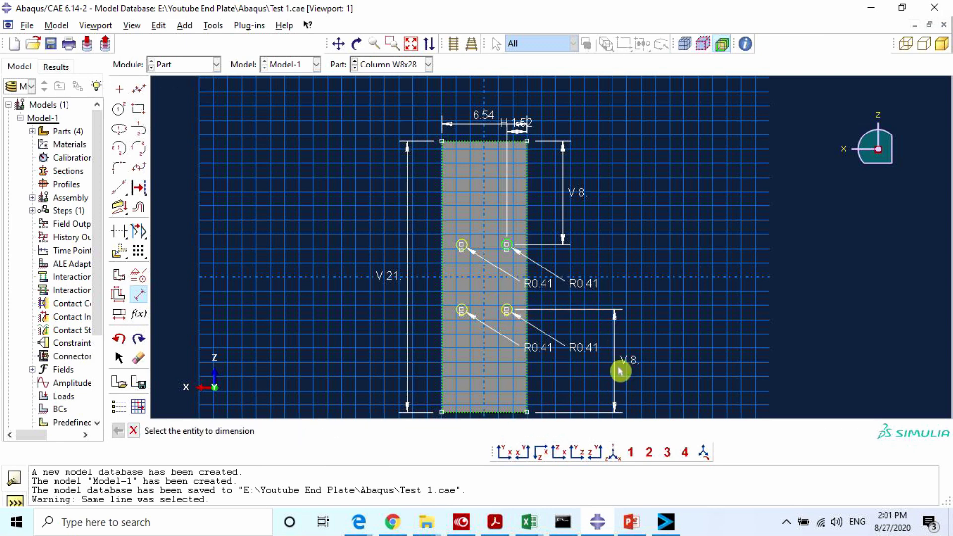
click(133, 431)
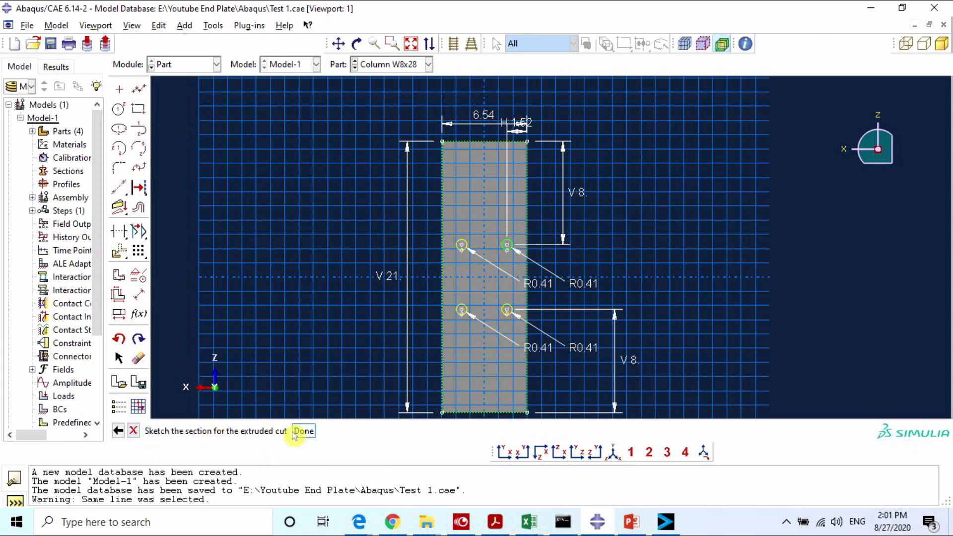
Finish the sketch and cut the four holes through the upper flange as a blind extrusion with depth 2.
click(303, 430)
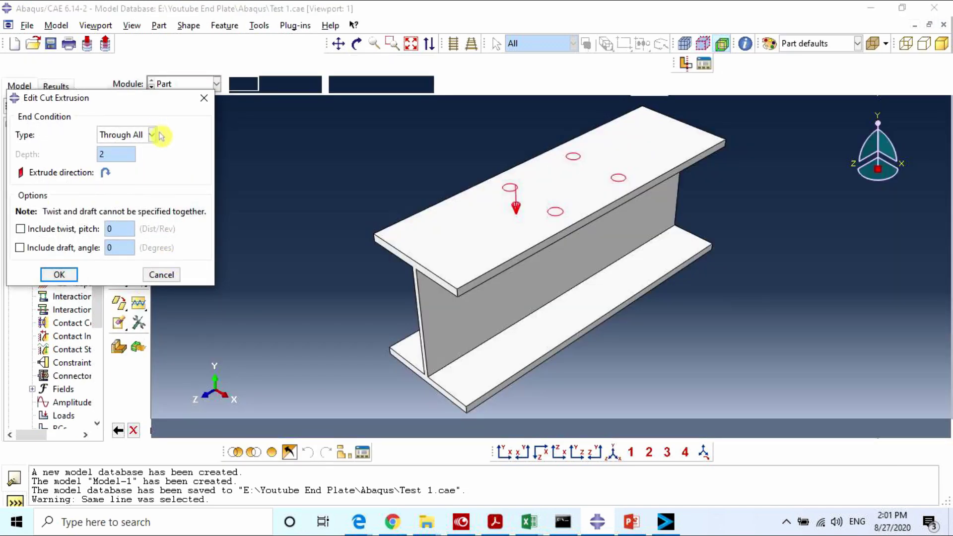
click(151, 135)
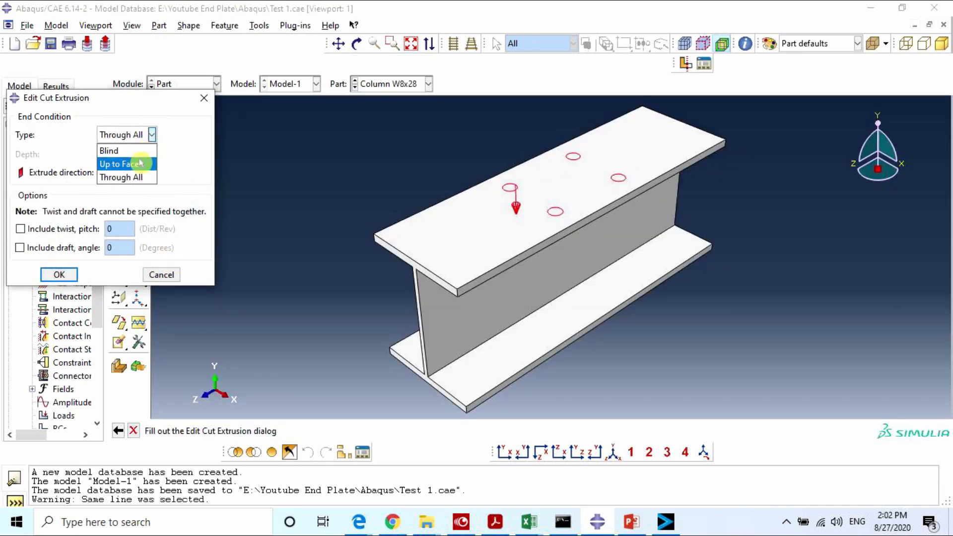
click(109, 150)
click(59, 275)
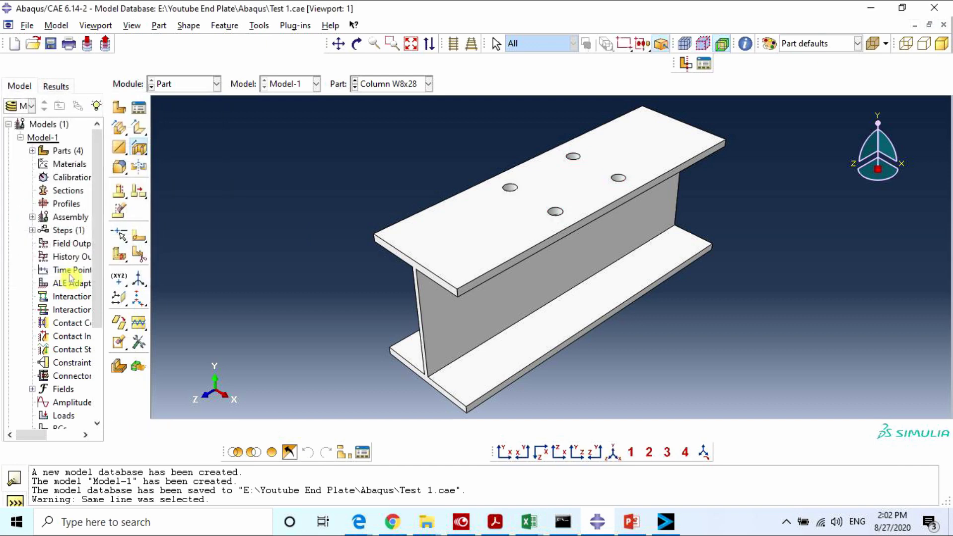
Switch to the Assembly module and create a dependent instance of Column W8x28.
scroll(415, 304, down, 2)
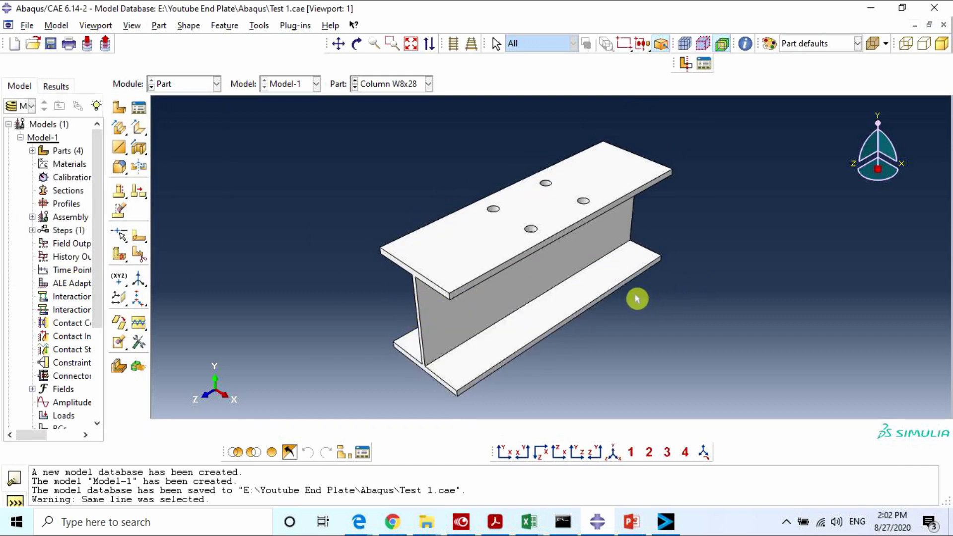
click(393, 87)
click(387, 85)
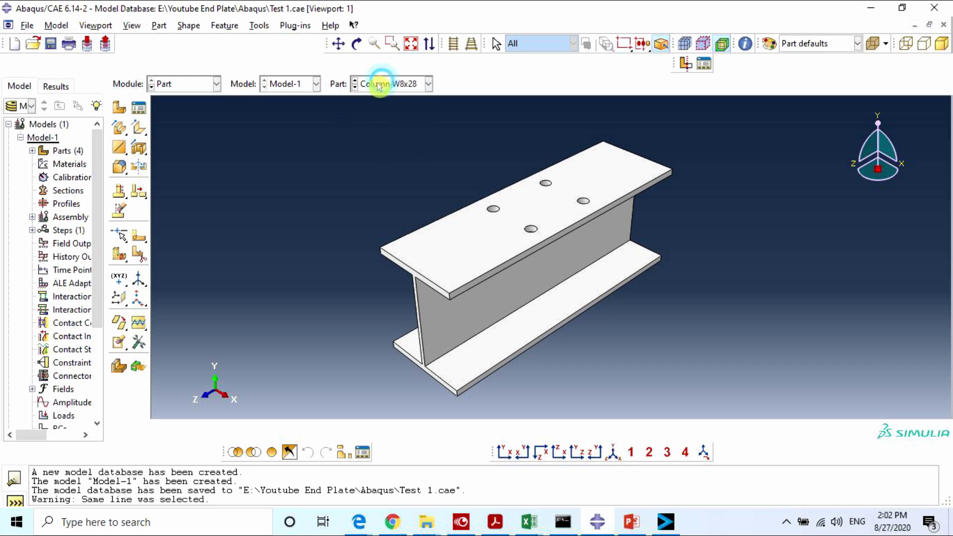
click(216, 84)
click(199, 127)
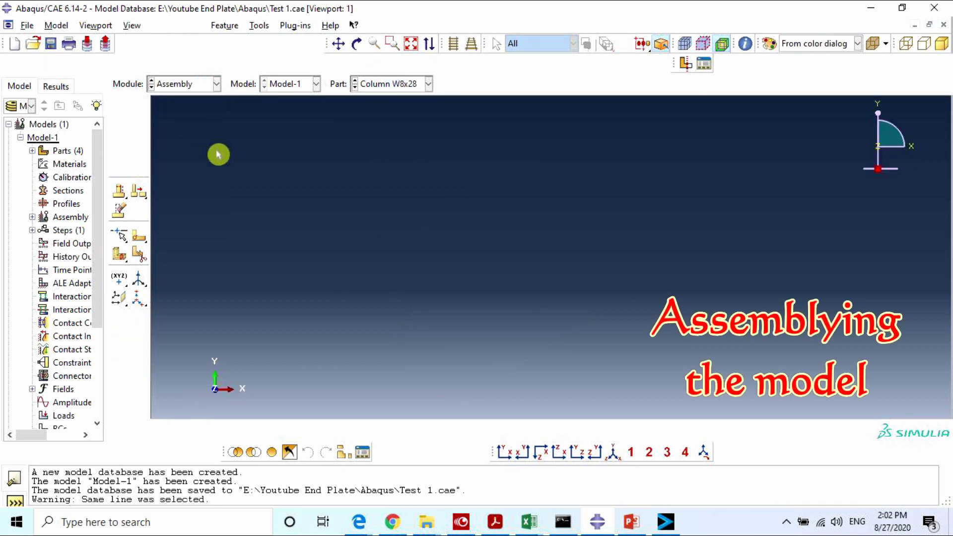
click(120, 109)
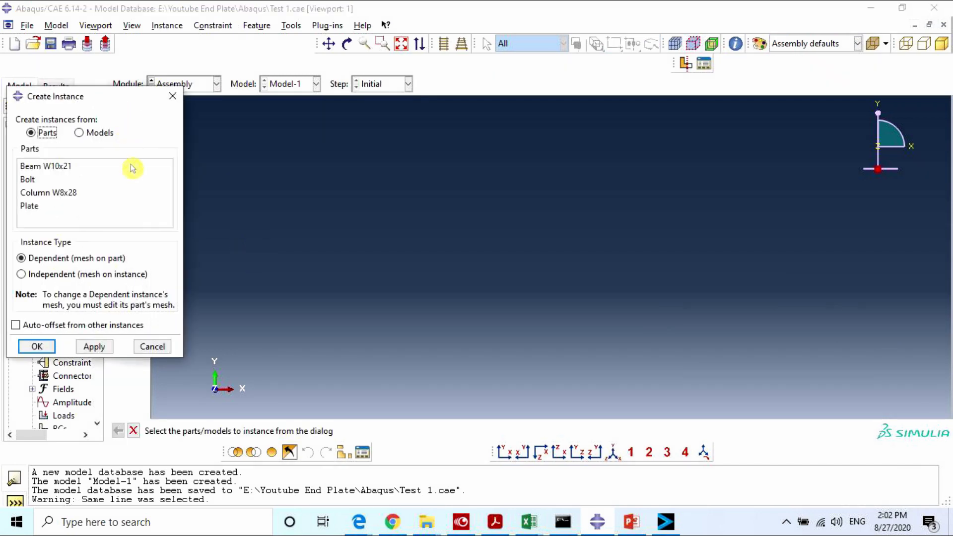
click(55, 193)
click(37, 347)
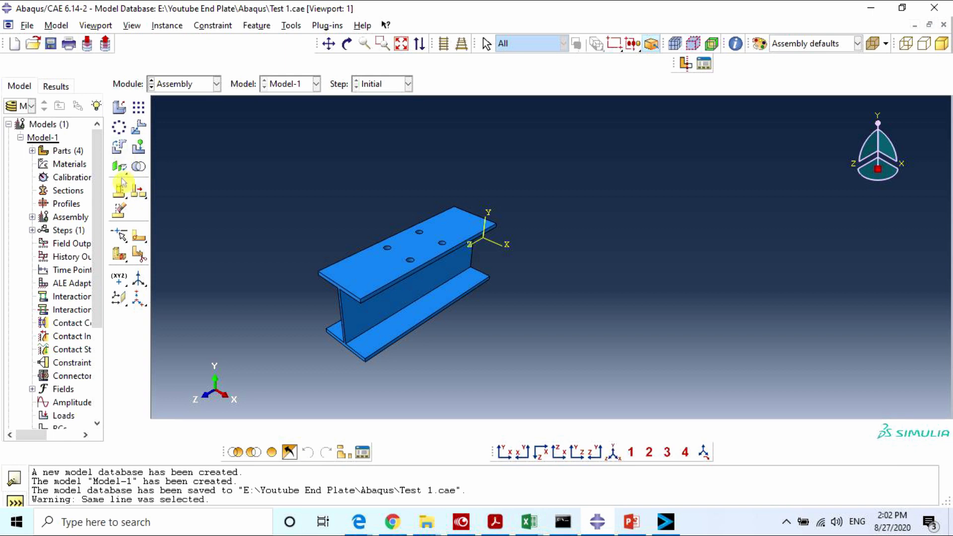
Rotate the column instance 90 degrees about the front end edge of its drilled flange so it stands upright.
click(124, 151)
drag(560, 191, 268, 400)
middle_click(316, 385)
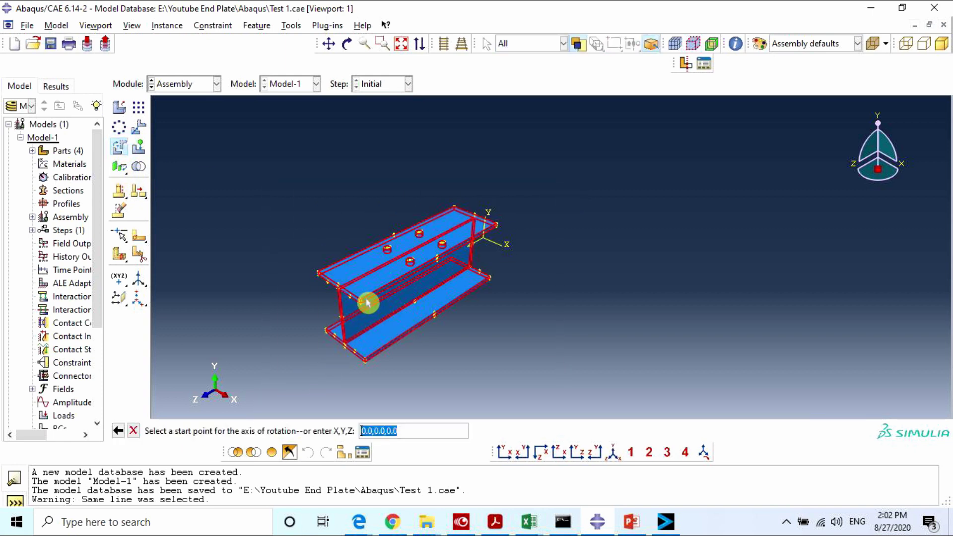
click(361, 300)
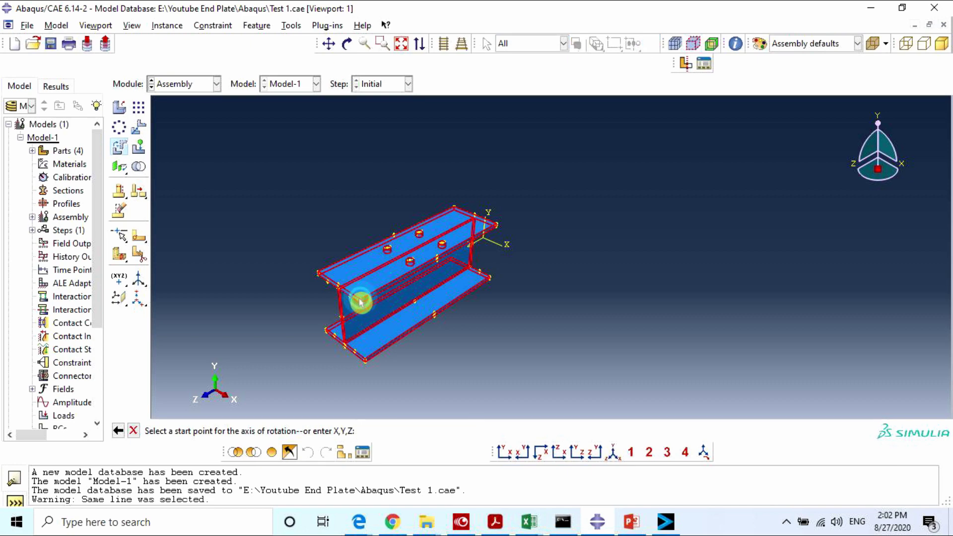
click(320, 273)
key(Return)
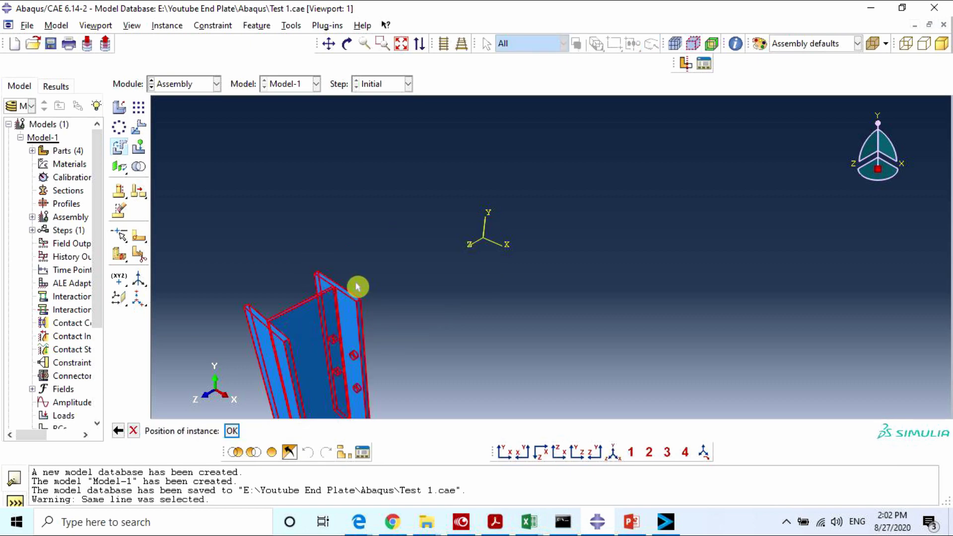
click(232, 431)
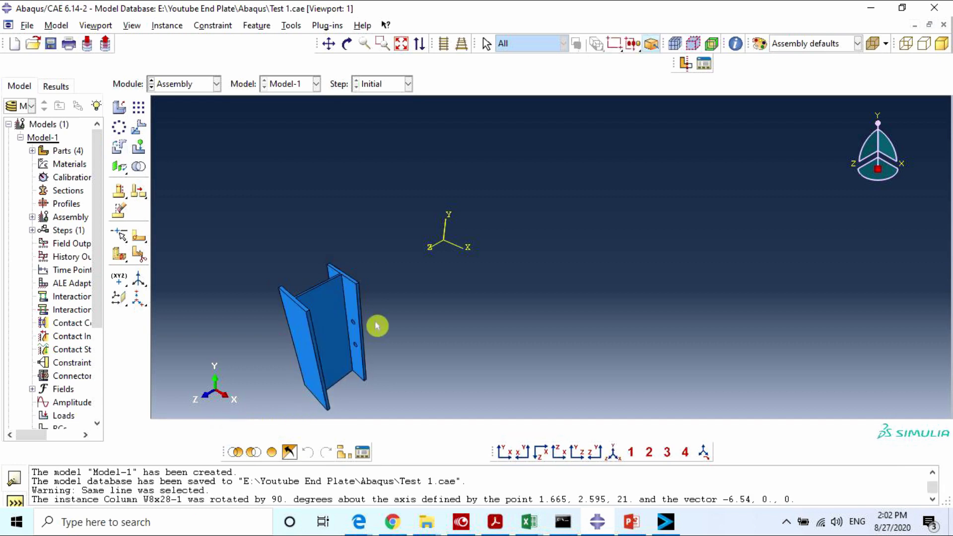
Create a dependent instance of the Plate part in the assembly.
ctrl+alt+drag(408, 314, 443, 237)
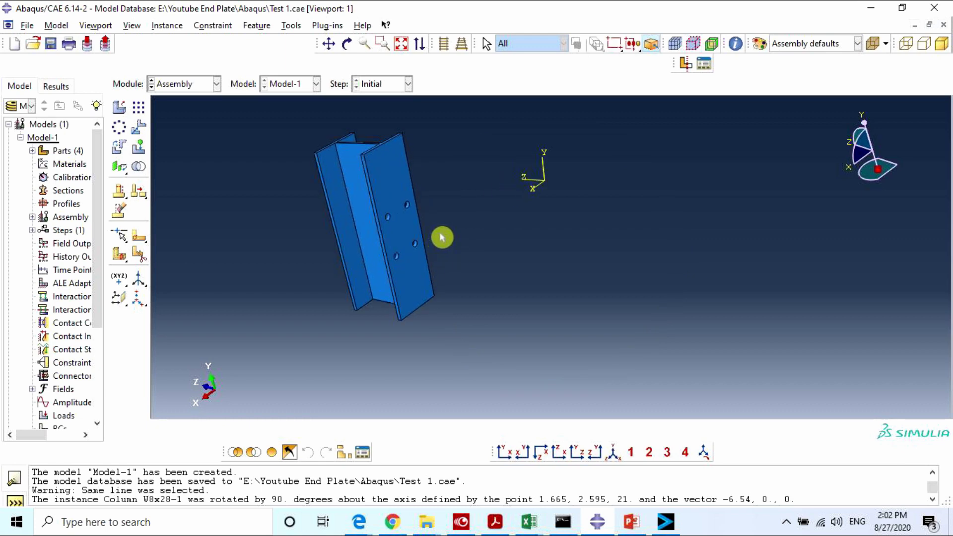
scroll(419, 217, up, 1)
scroll(408, 208, up, 1)
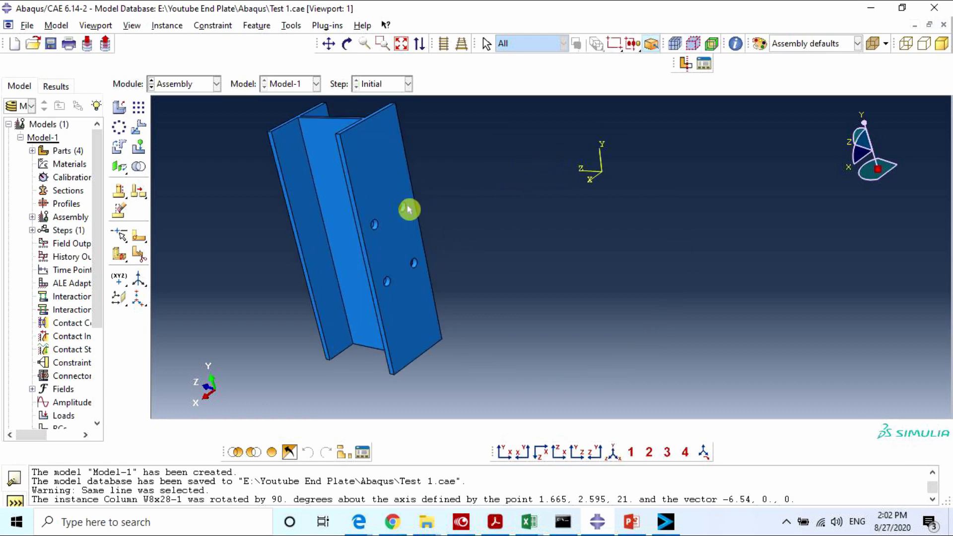
click(118, 108)
click(31, 205)
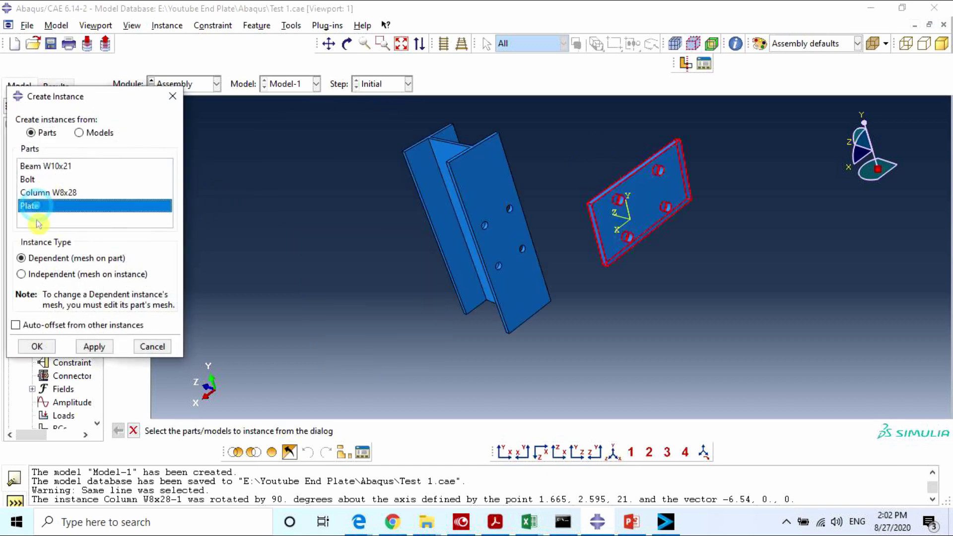
click(33, 347)
Add a coaxial constraint between the plate's upper-left hole and the column flange's upper-right hole.
ctrl+alt+drag(257, 323, 628, 193)
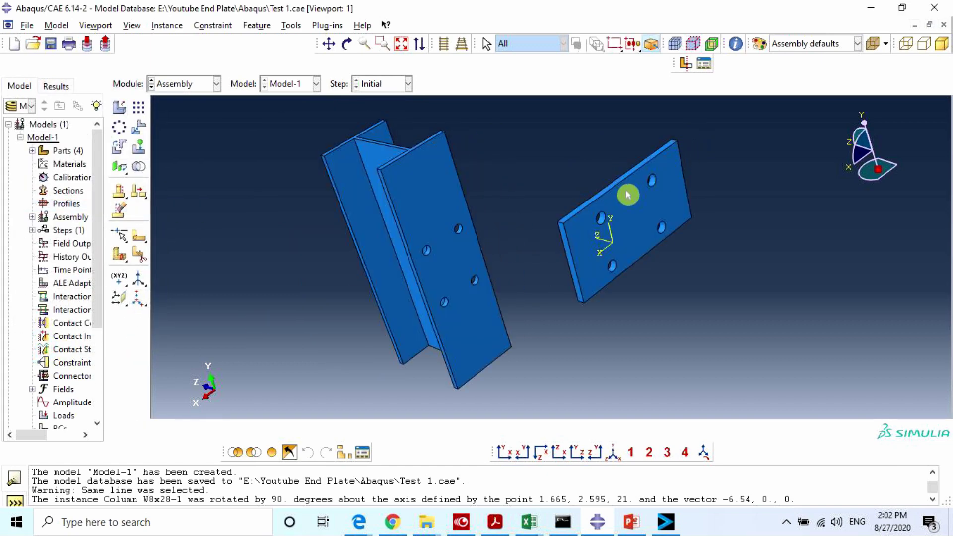
click(120, 167)
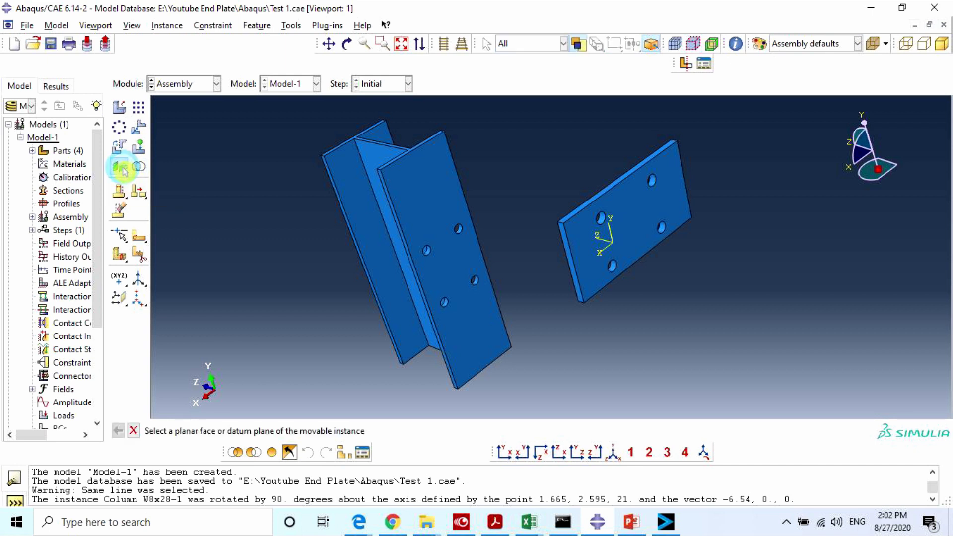
click(122, 170)
click(215, 169)
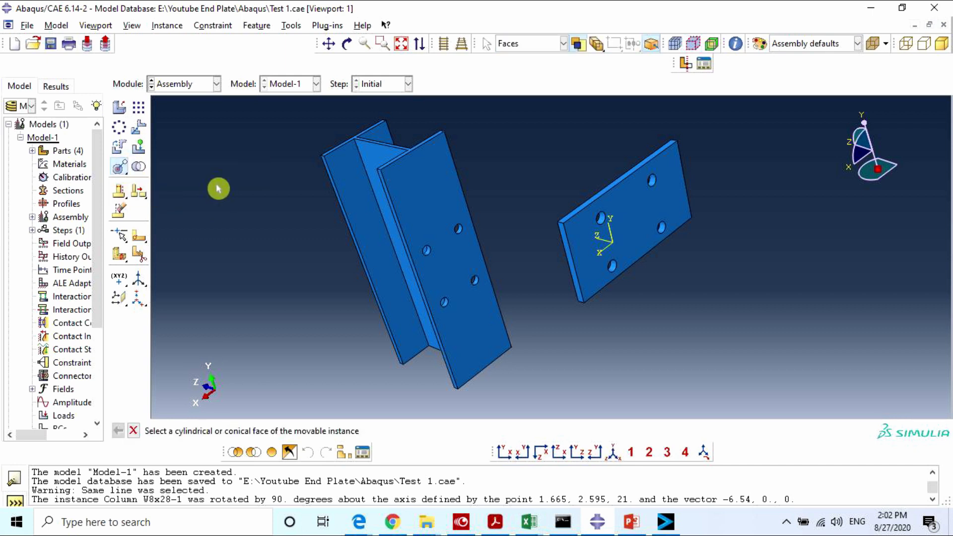
click(605, 221)
click(462, 232)
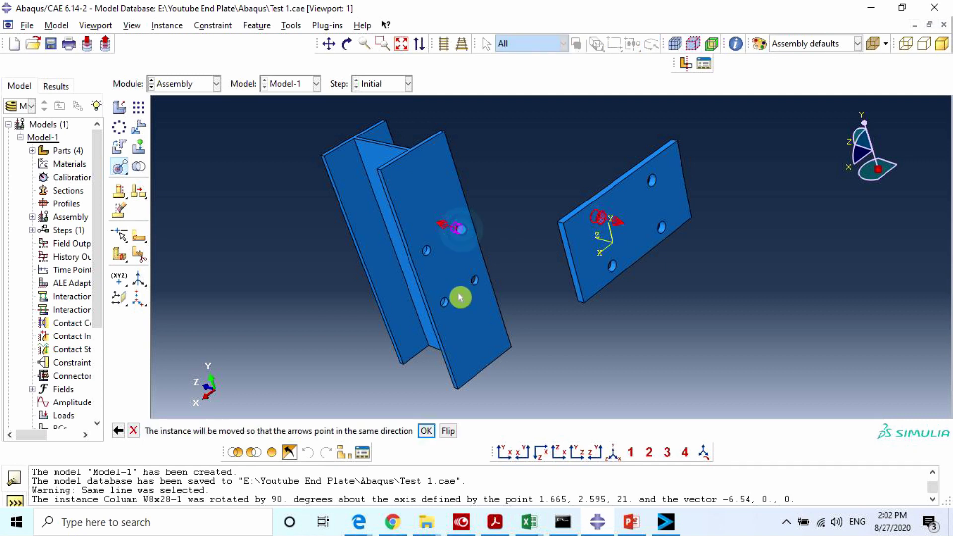
click(425, 431)
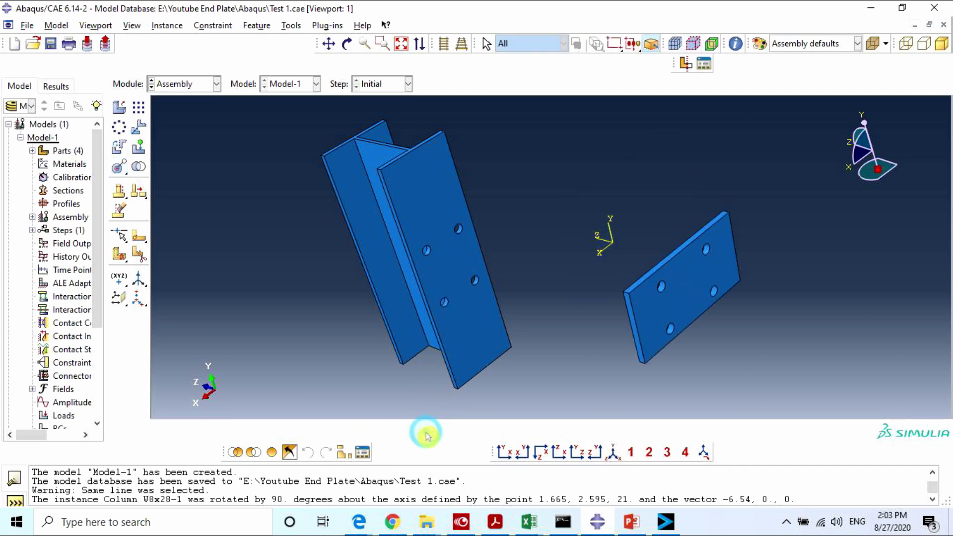
Add a coaxial constraint between the plate's lower-left hole and the column flange's upper-left hole.
click(121, 168)
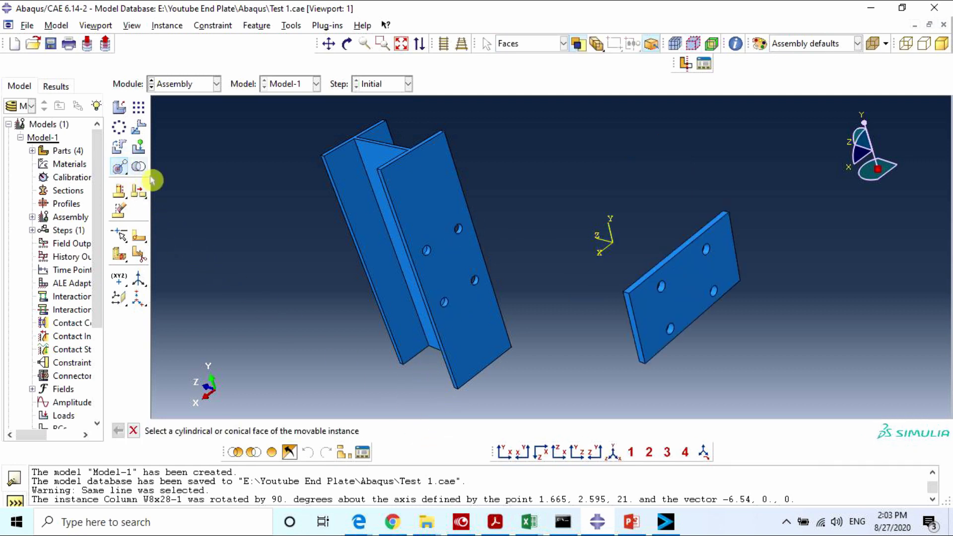
click(670, 335)
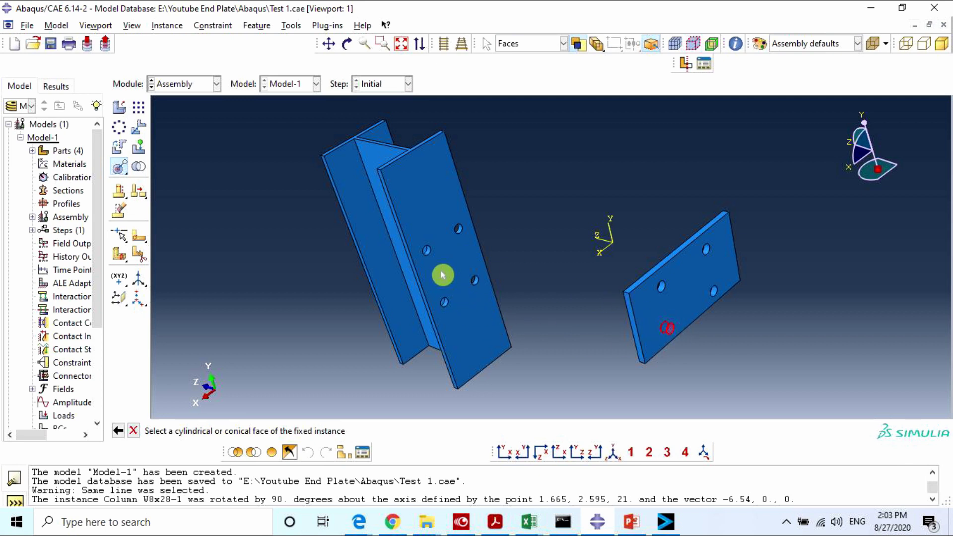
click(426, 251)
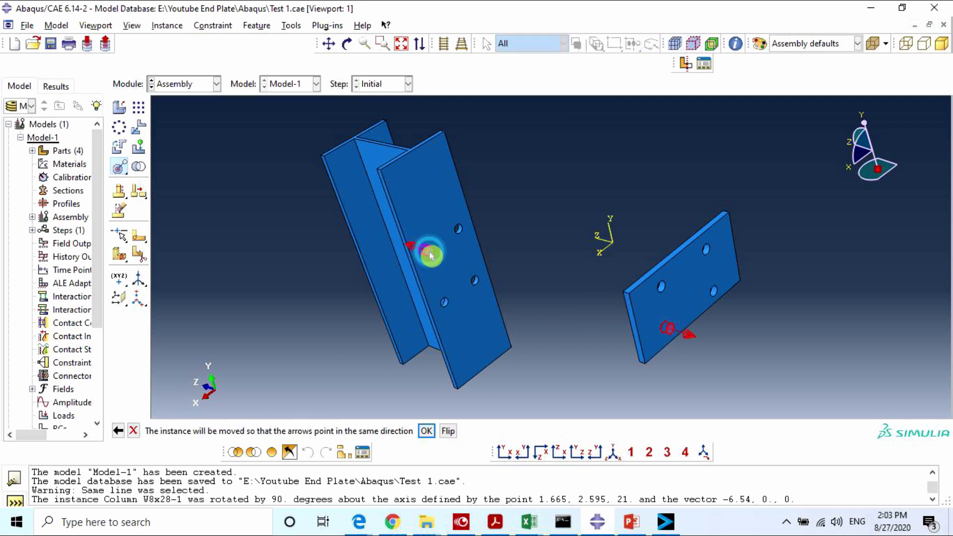
click(437, 431)
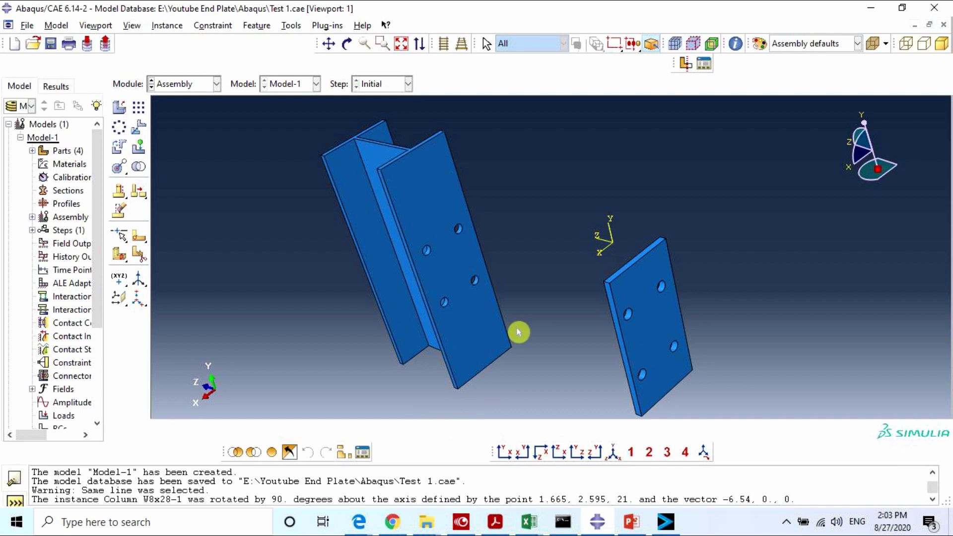
Constrain the plate's back face to the drilled flange's outer face with Face to Face, flipping the direction and using distance 0.0.
scroll(439, 190, down, 2)
ctrl+alt+drag(586, 308, 690, 282)
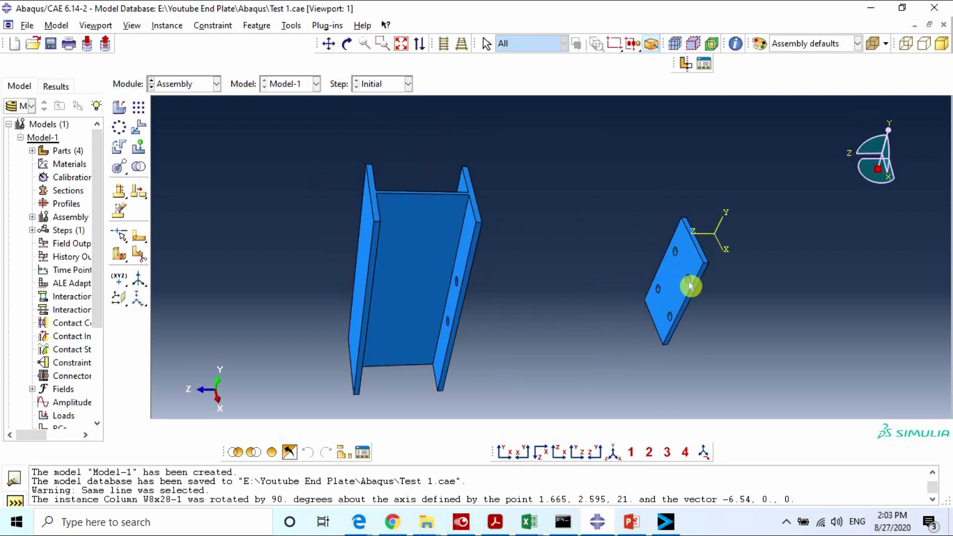
drag(119, 171, 160, 168)
click(674, 288)
mouse_move(670, 293)
ctrl+alt+mouse_down()
mouse_move(653, 311)
mouse_move(660, 288)
ctrl+alt+mouse_up()
click(475, 282)
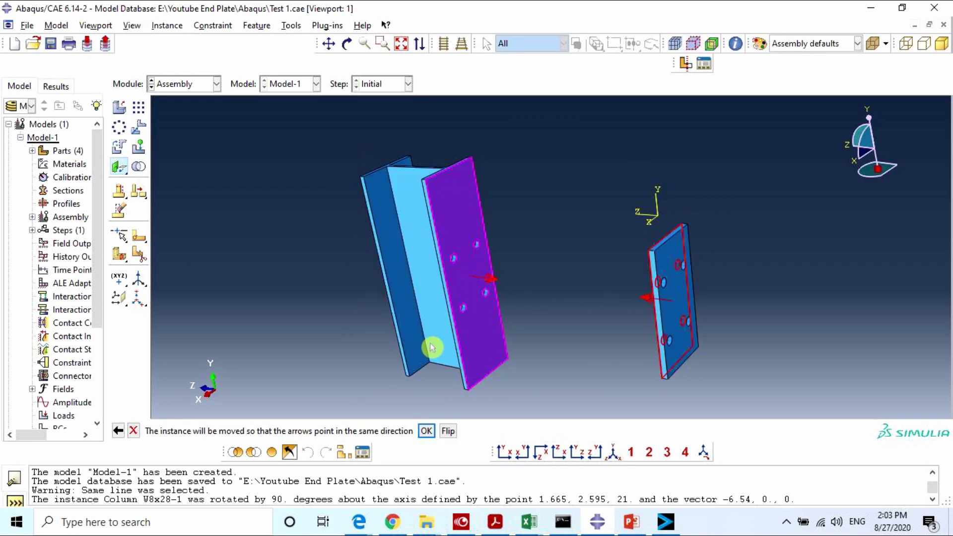
click(449, 432)
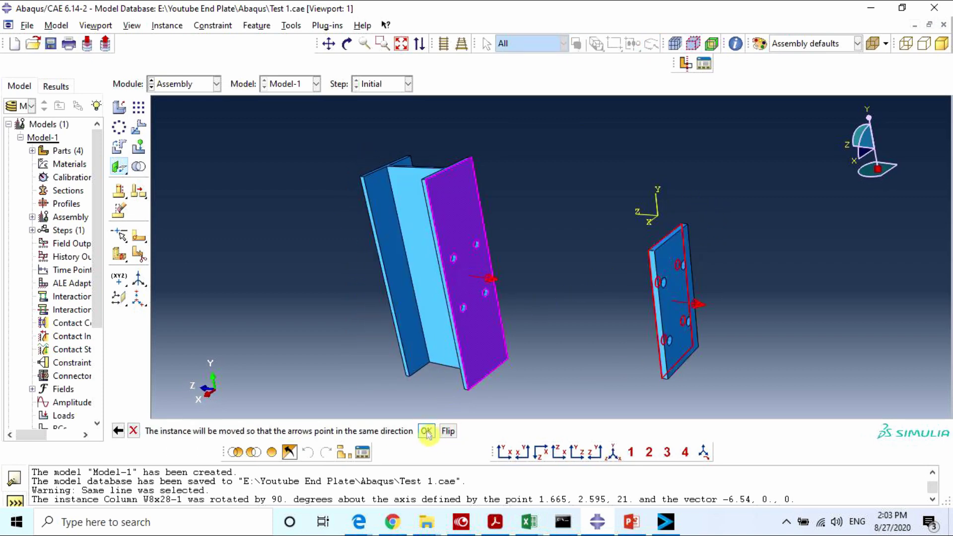
click(427, 431)
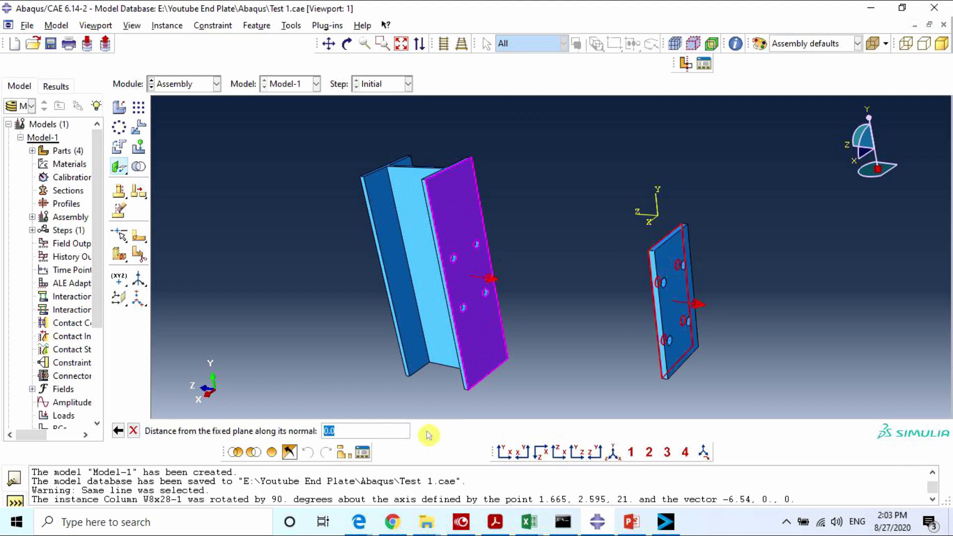
key(Return)
mouse_move(554, 308)
ctrl+alt+mouse_down()
mouse_move(511, 313)
mouse_move(496, 296)
mouse_move(536, 283)
mouse_move(517, 287)
mouse_move(586, 279)
mouse_move(592, 287)
ctrl+alt+mouse_up()
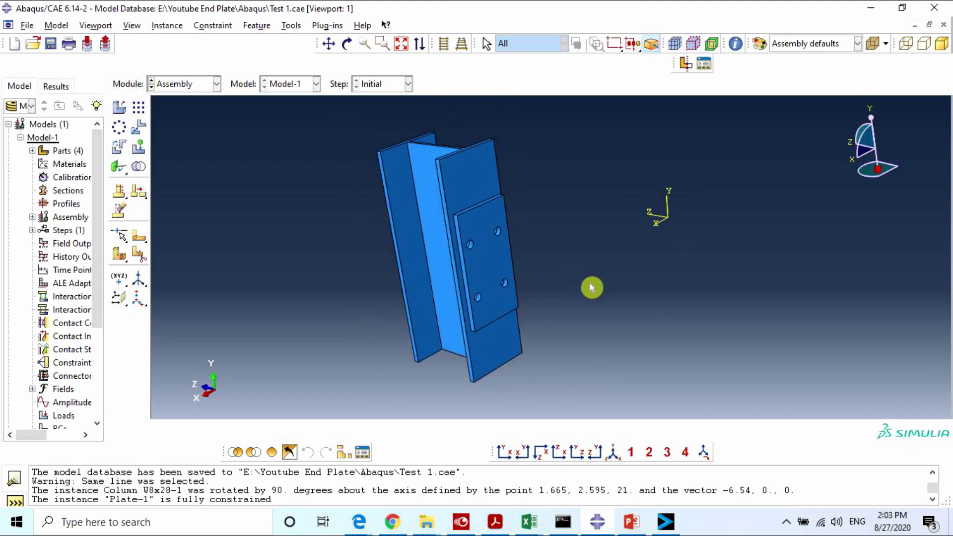
Create a dependent instance of the Beam W10x21 part in the assembly.
click(119, 108)
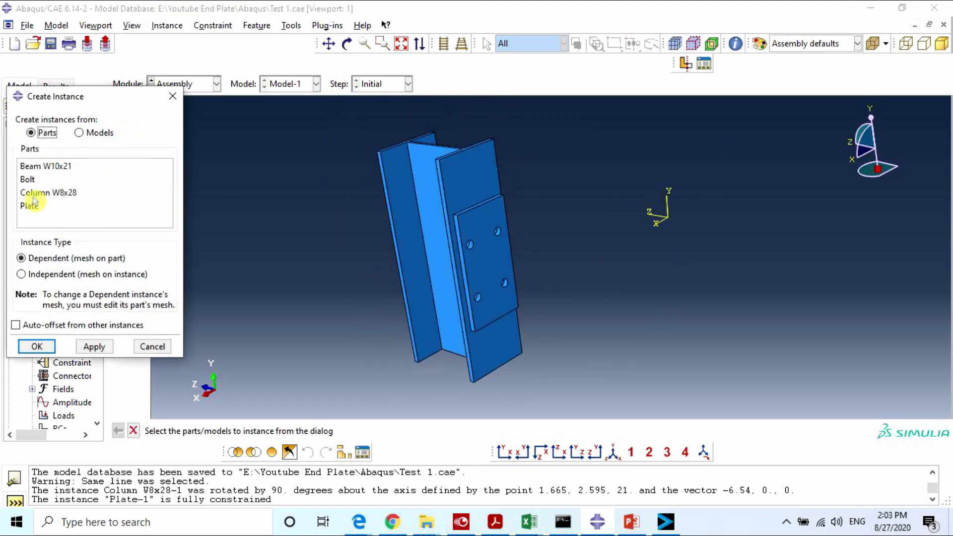
click(31, 167)
click(37, 346)
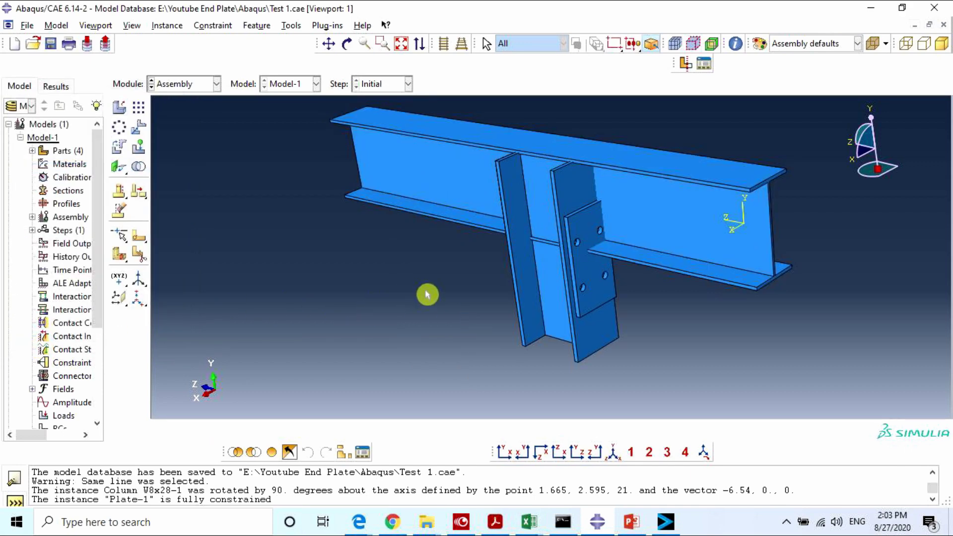
scroll(645, 263, up, 1)
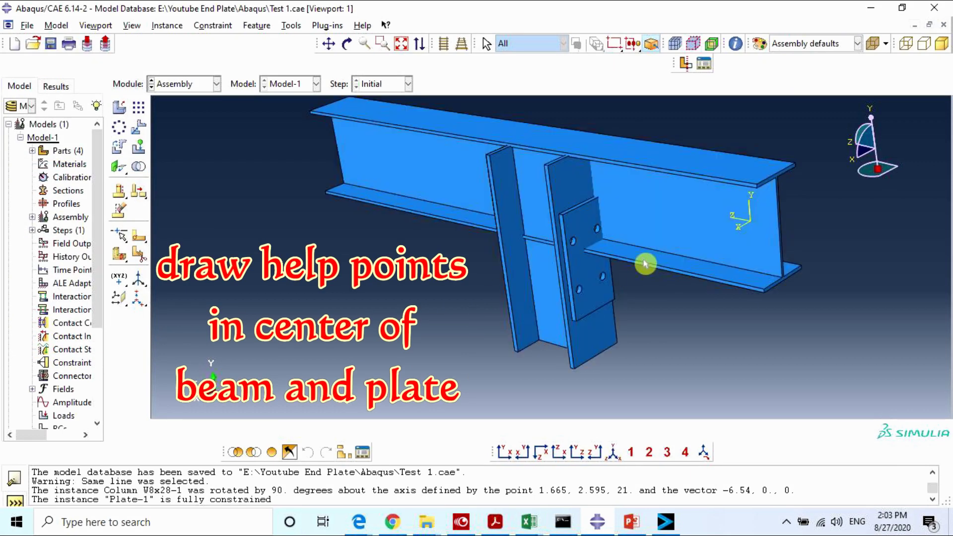
scroll(645, 260, up, 1)
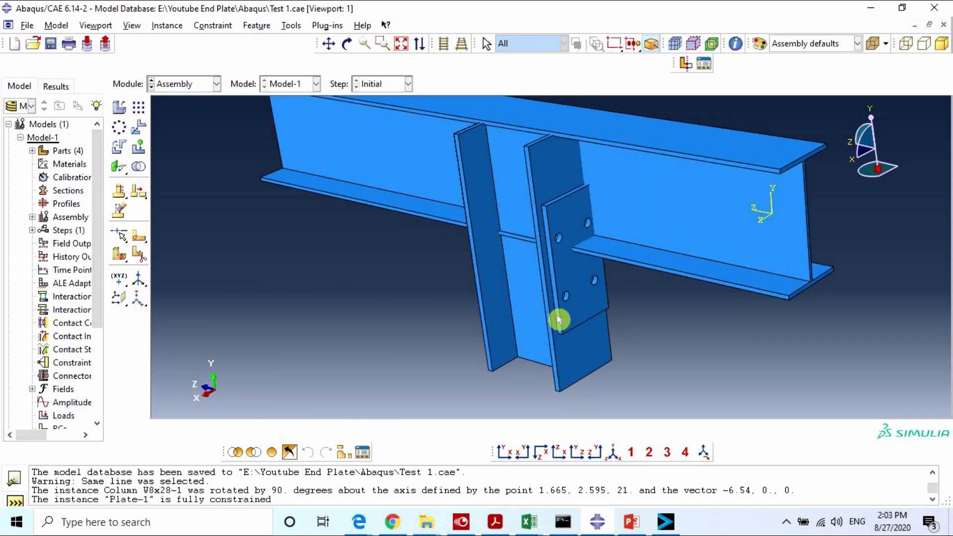
scroll(369, 325, down, 1)
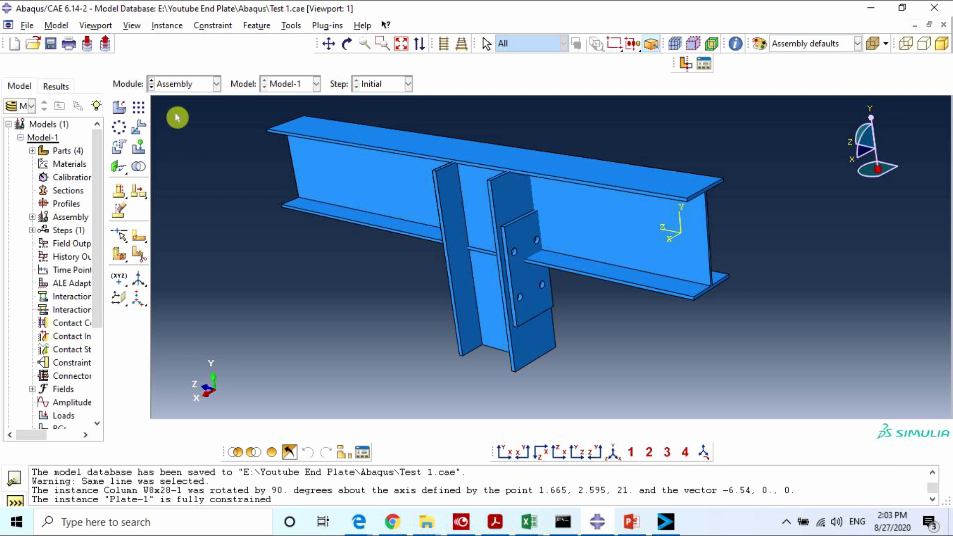
In the Interaction module, query the distance between the midpoints of the plate's top edge and side edge on its exposed face.
click(180, 86)
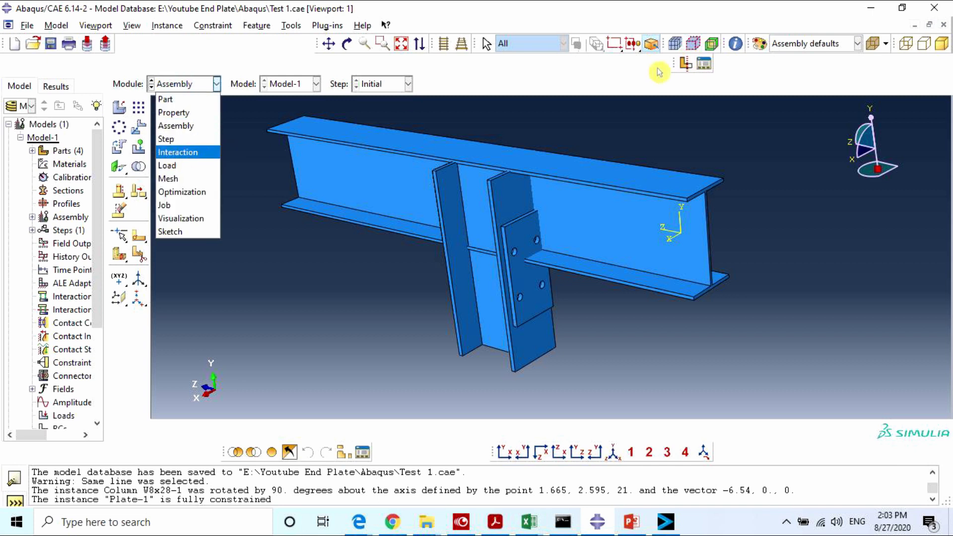
click(196, 156)
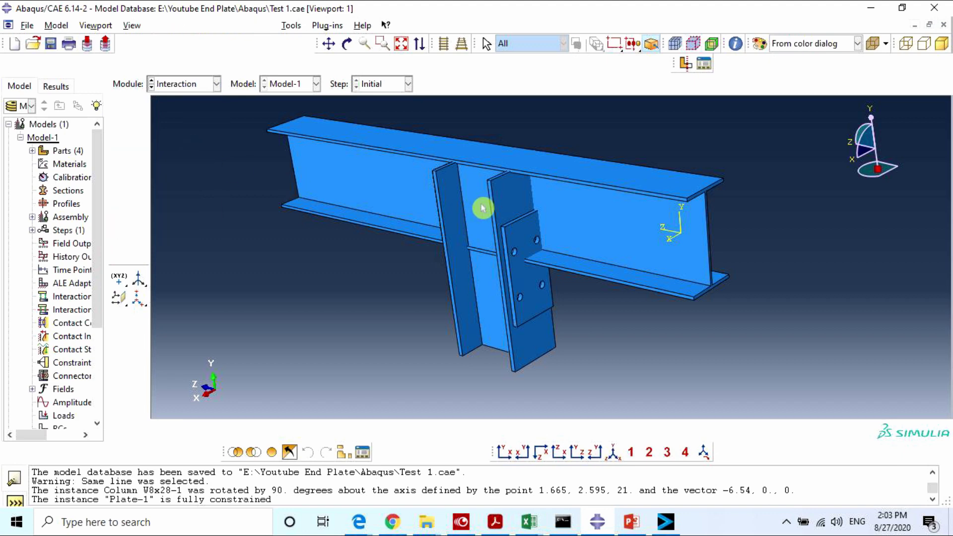
scroll(558, 245, up, 2)
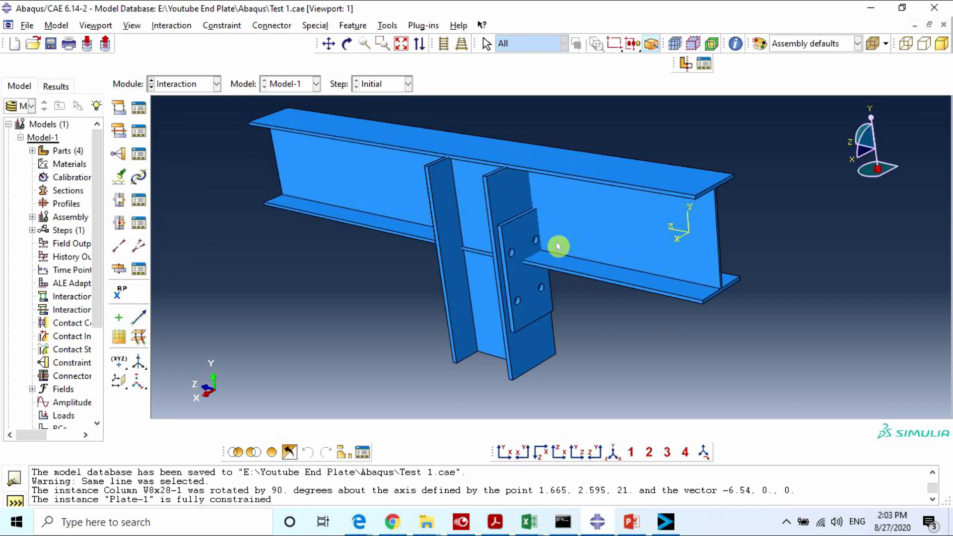
click(738, 47)
scroll(548, 242, up, 2)
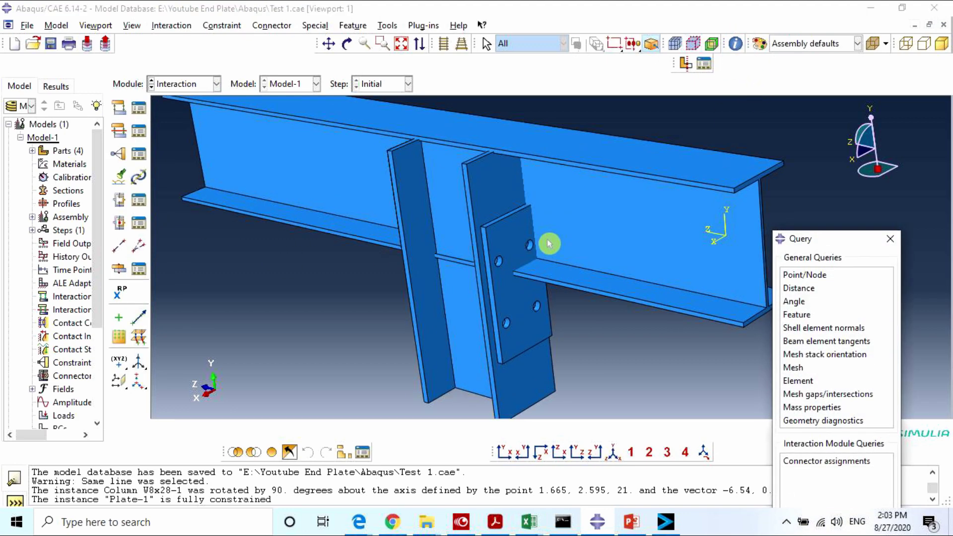
click(796, 290)
scroll(613, 277, up, 3)
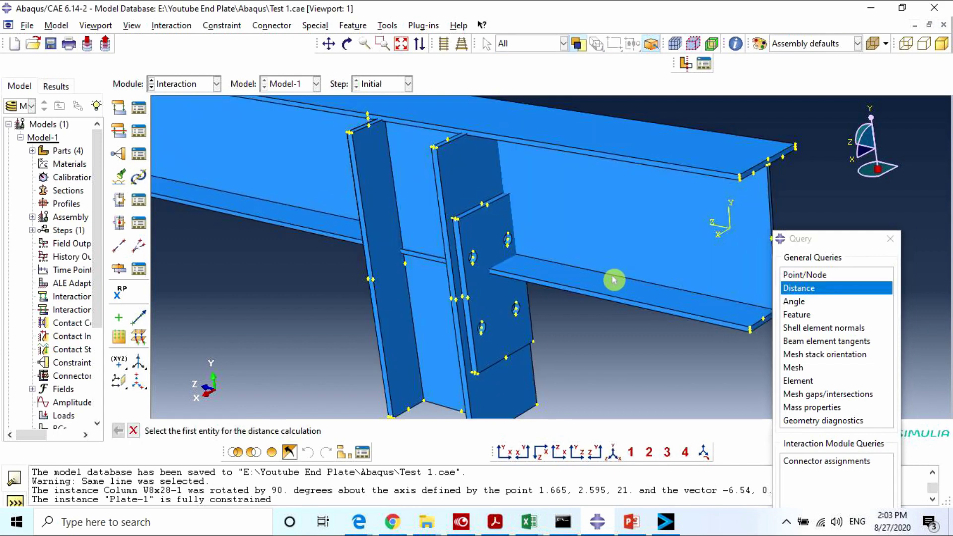
click(481, 201)
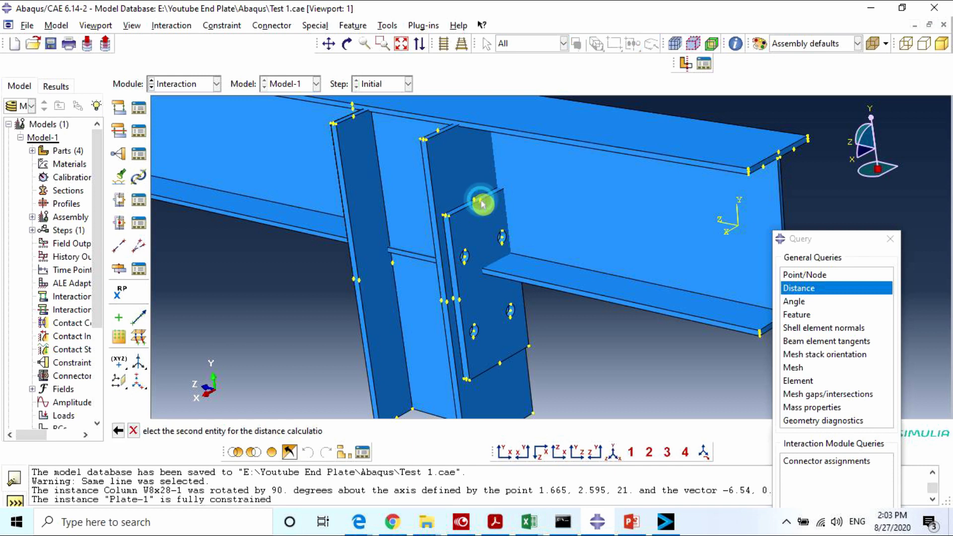
click(460, 305)
scroll(390, 314, down, 1)
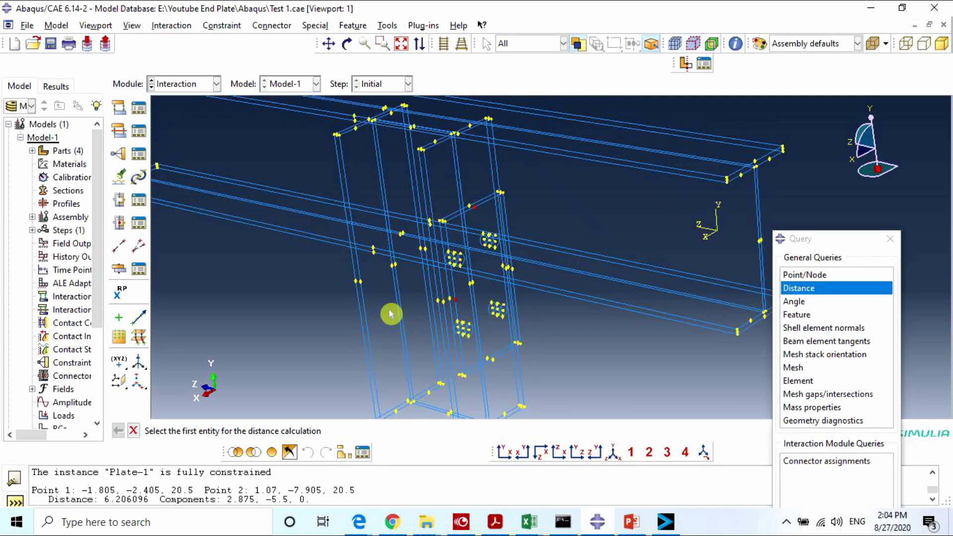
scroll(390, 314, down, 1)
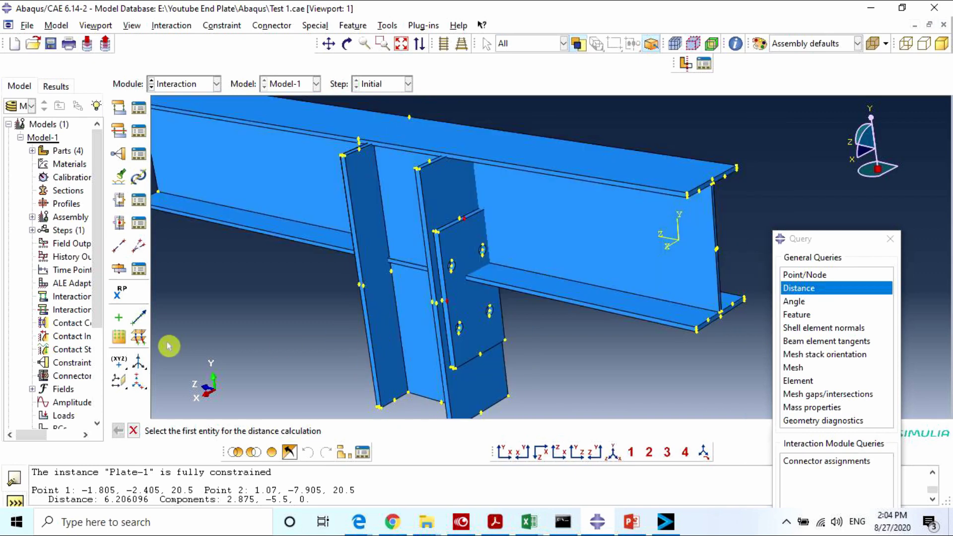
Create a reference point at the centre of the plate's exposed face with coordinates -1.805,-7.905,20.5.
click(118, 297)
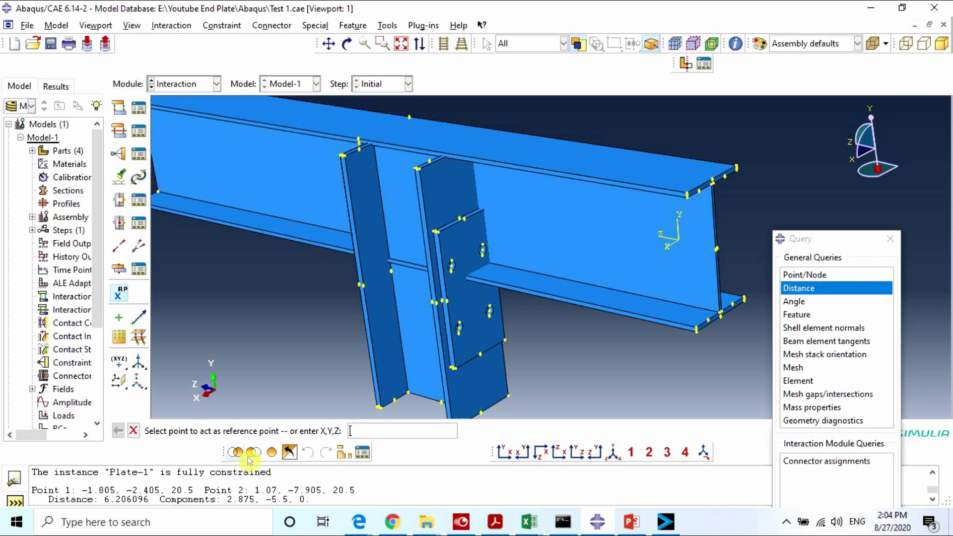
text(-1.805,-7.905,20.5)
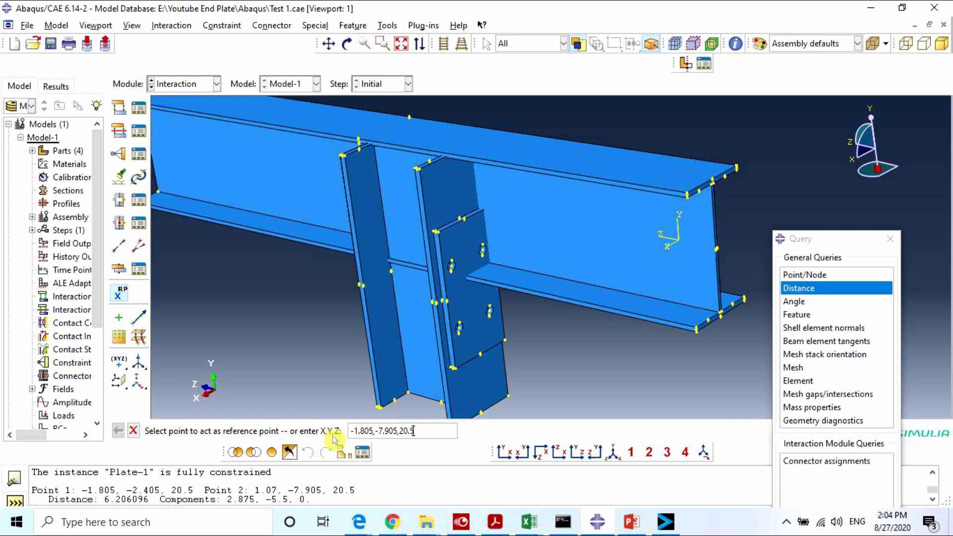
key(Return)
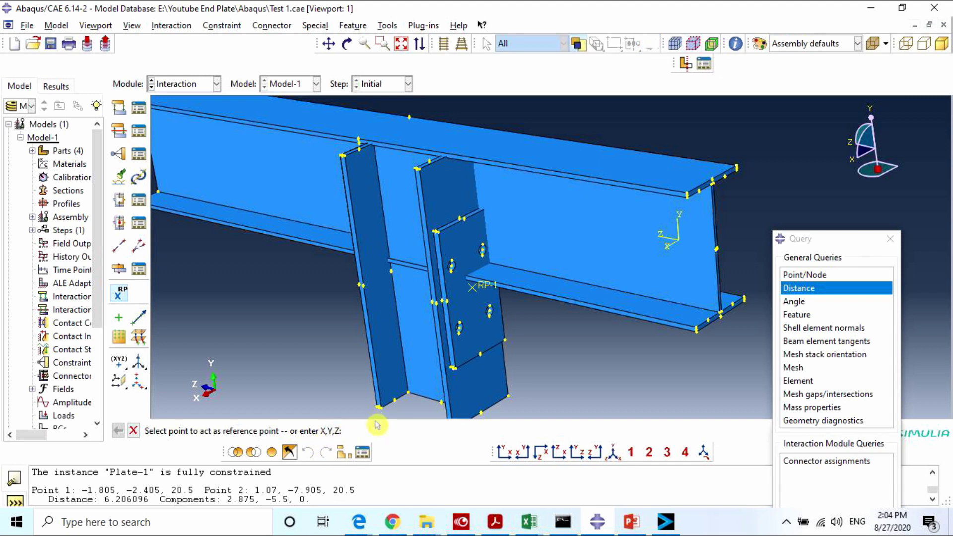
scroll(546, 291, up, 1)
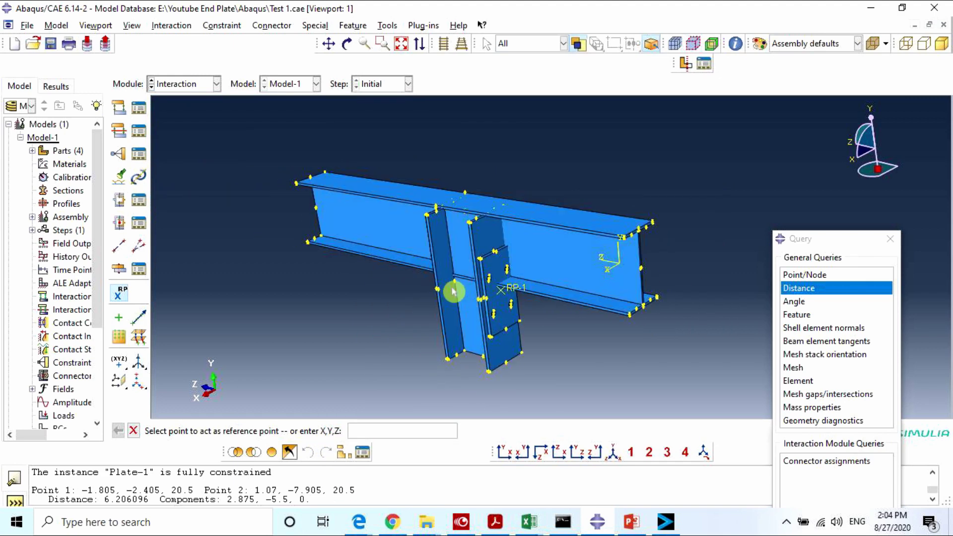
At the beam's free end, query the distance between the top flange's upper-edge midpoint and the web's edge midpoint.
mouse_move(498, 239)
ctrl+alt+mouse_down()
mouse_move(467, 258)
mouse_move(551, 284)
ctrl+alt+mouse_up()
scroll(382, 206, down, 5)
scroll(350, 260, down, 3)
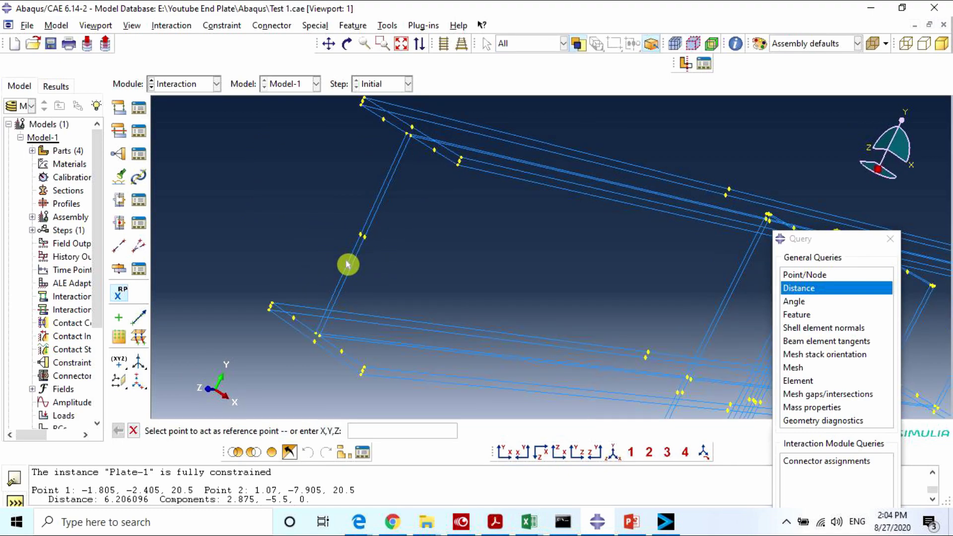
scroll(350, 277, up, 1)
scroll(357, 233, down, 1)
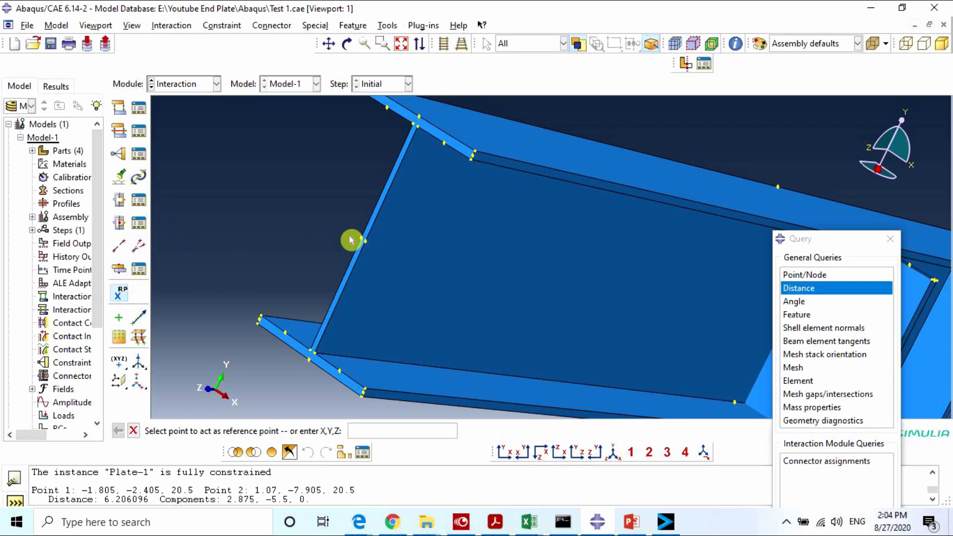
click(813, 290)
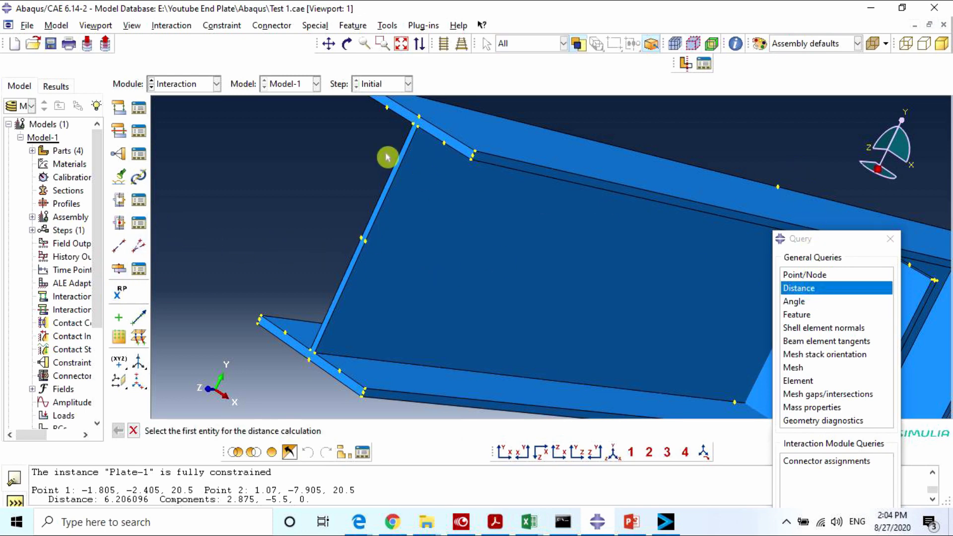
scroll(402, 123, down, 1)
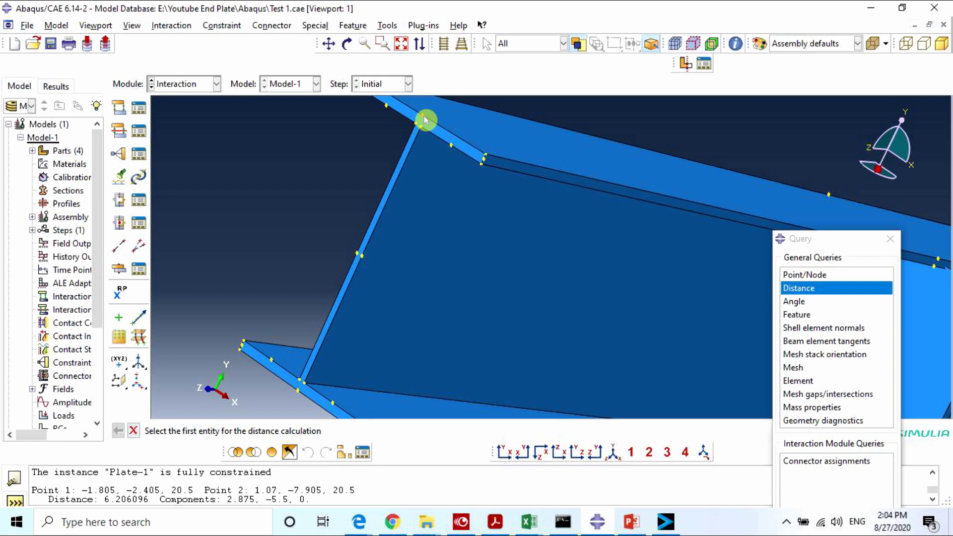
click(423, 117)
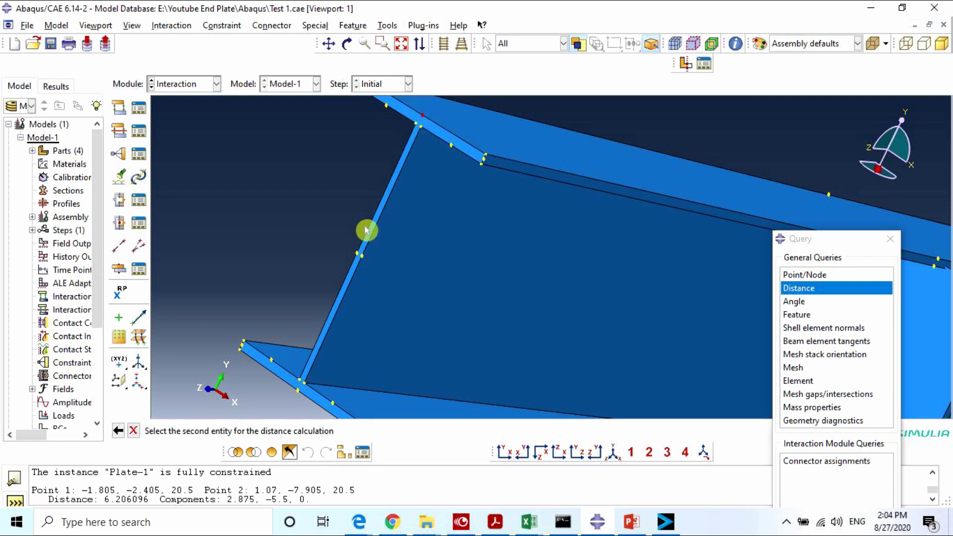
click(363, 258)
scroll(304, 258, up, 4)
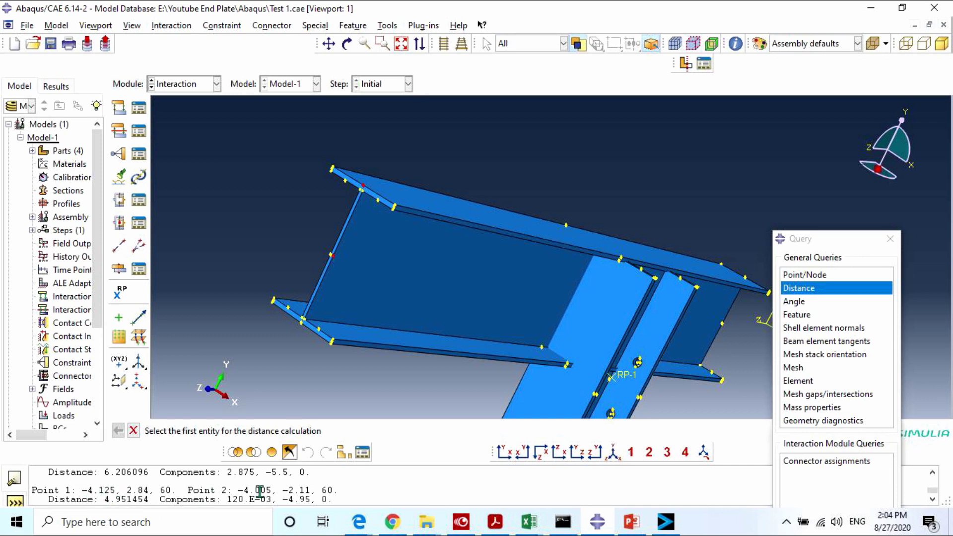
Create a reference point at the centre of the beam's end section with coordinates -4.125,-2.11,60.
click(118, 292)
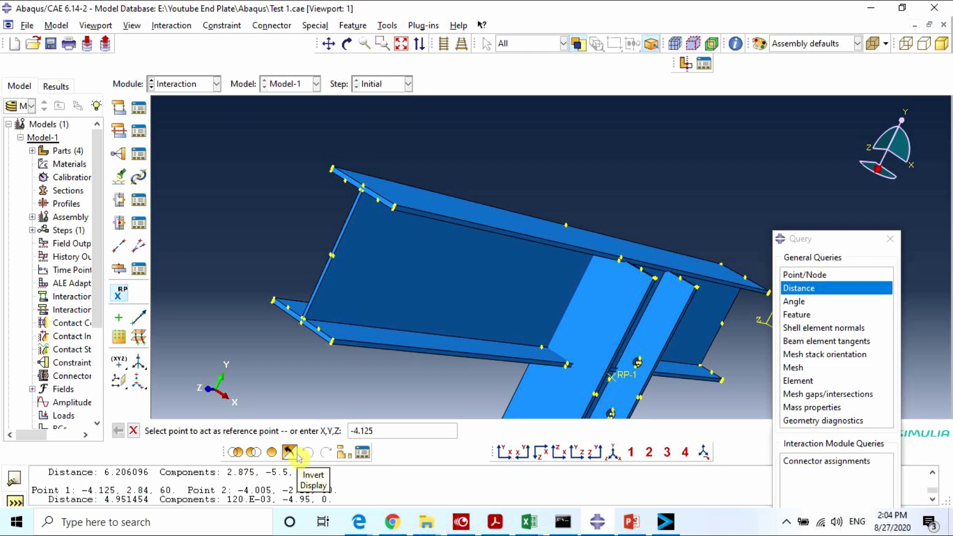
key(BackSpace)
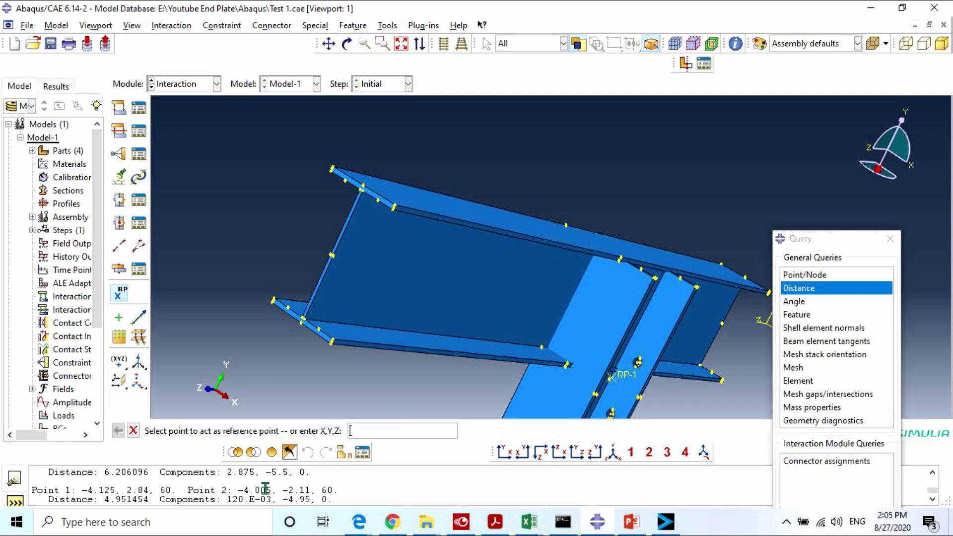
scroll(325, 243, down, 10)
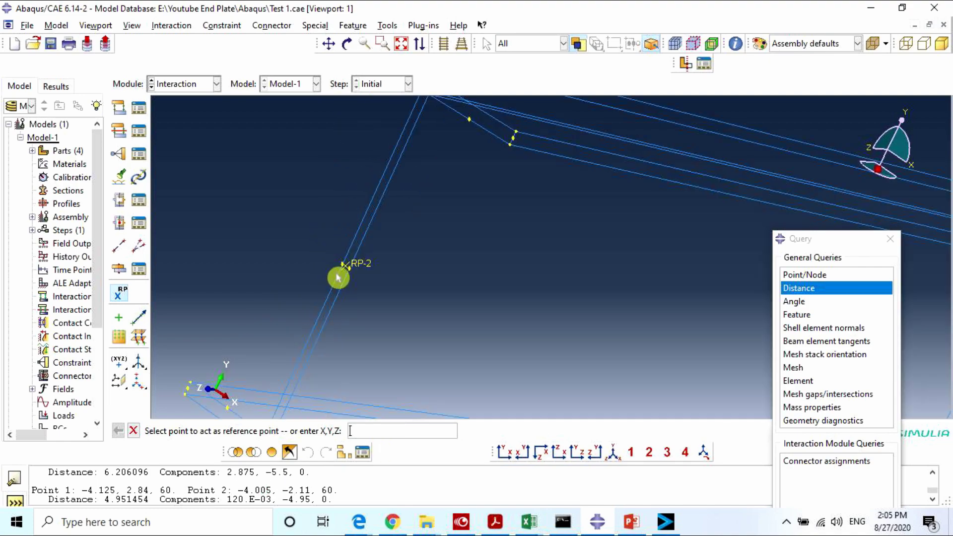
scroll(346, 283, up, 10)
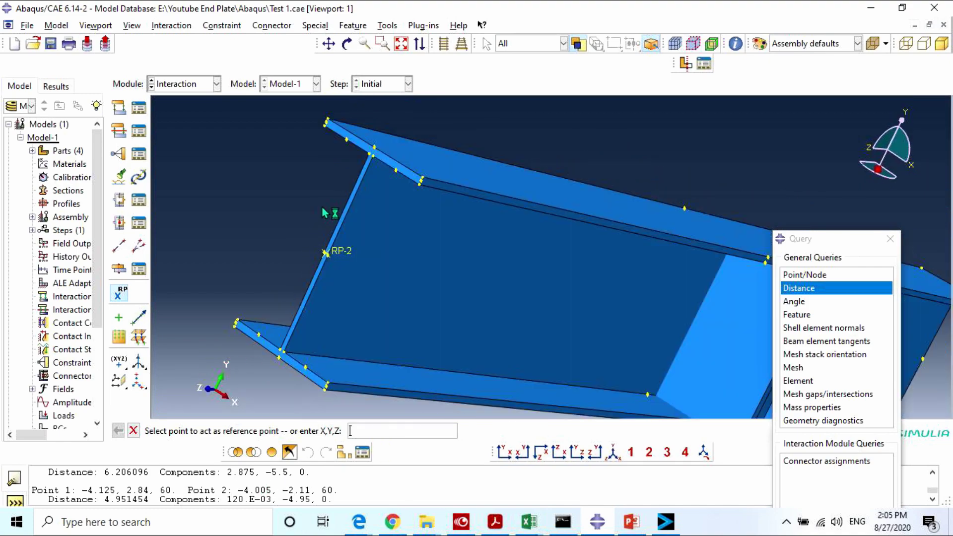
In the Assembly module, translate the beam instance from reference point RP-2 on its end to RP-1 on the plate.
click(194, 89)
click(186, 124)
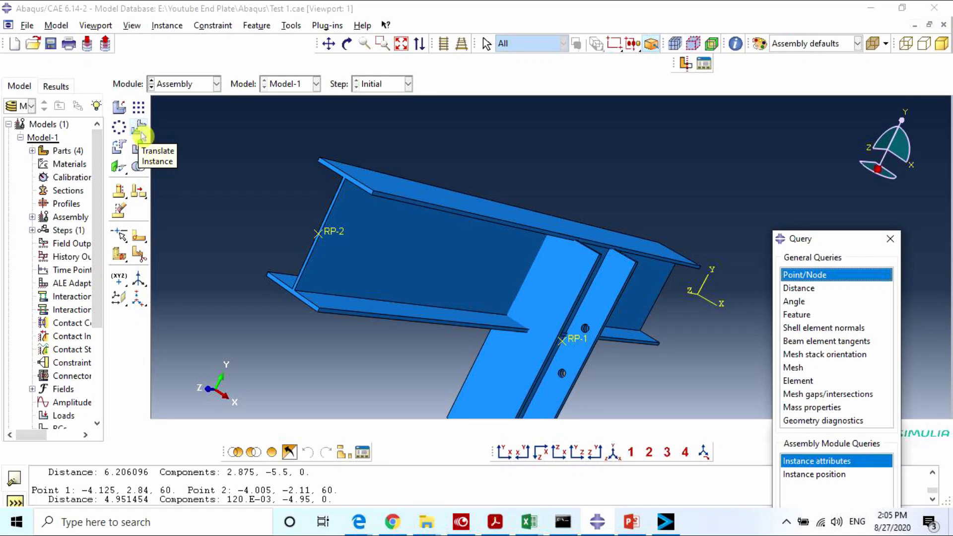
click(139, 127)
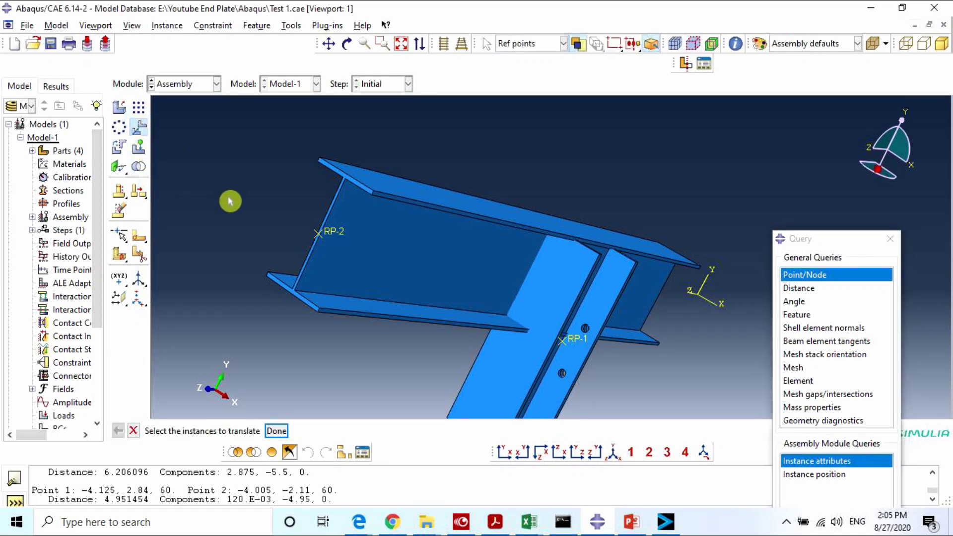
drag(459, 136, 382, 341)
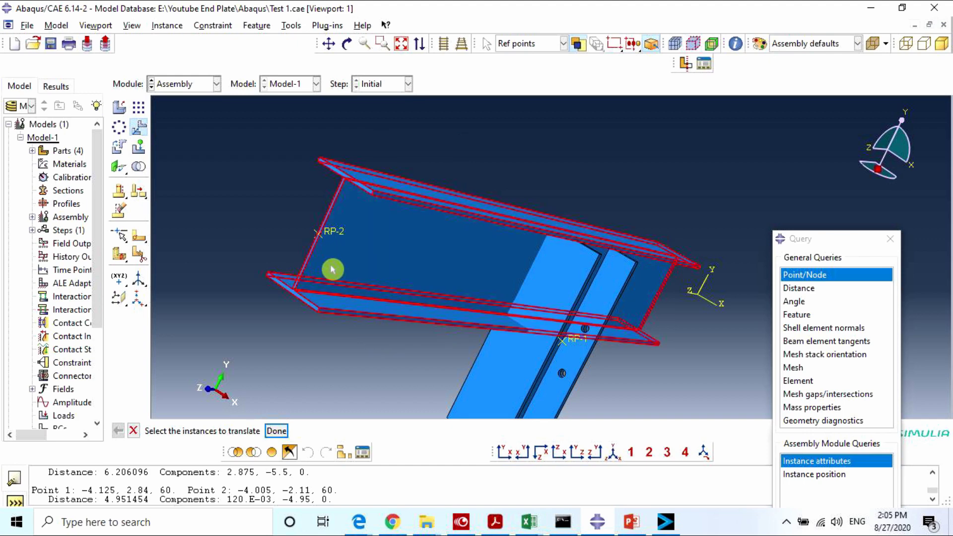
middle_click(359, 301)
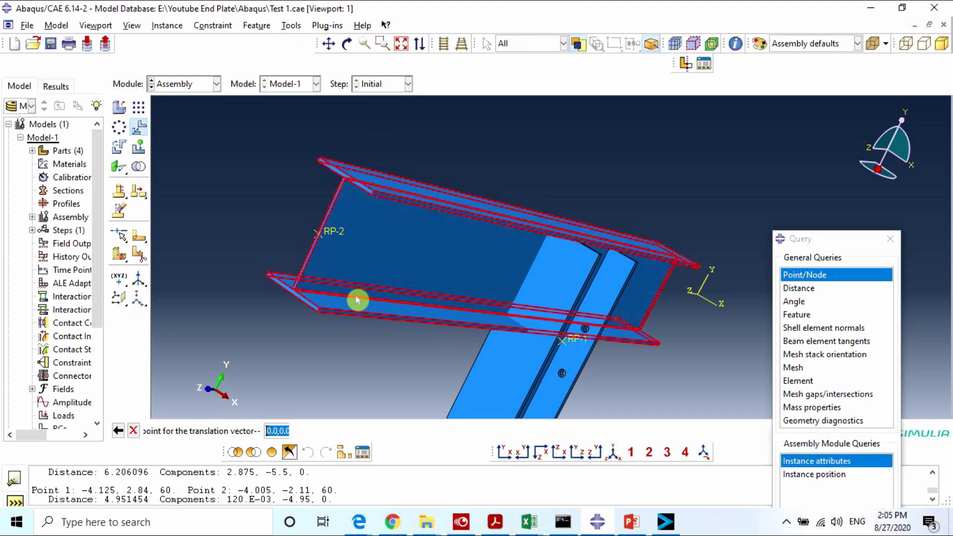
click(331, 235)
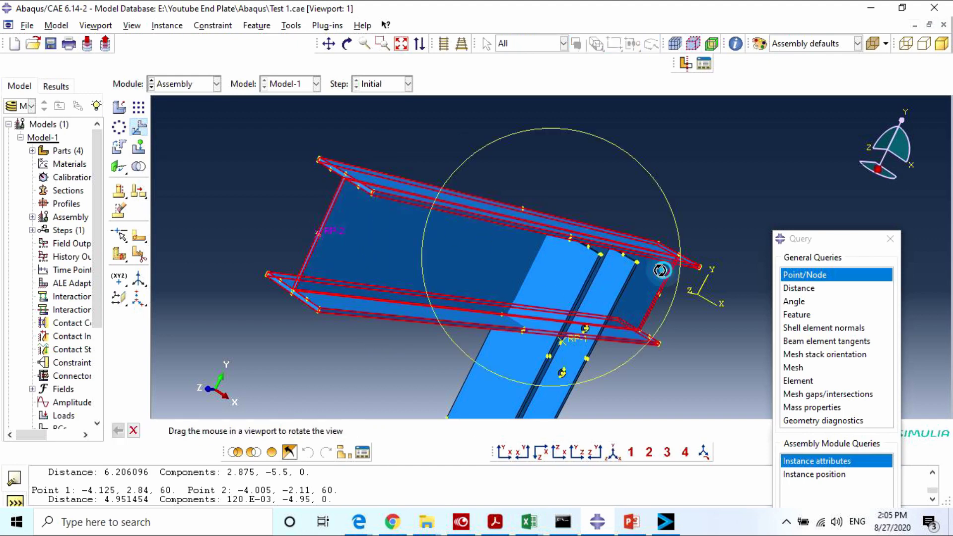
mouse_move(663, 270)
ctrl+alt+mouse_down()
mouse_move(547, 239)
mouse_move(560, 311)
mouse_move(650, 341)
ctrl+alt+mouse_up()
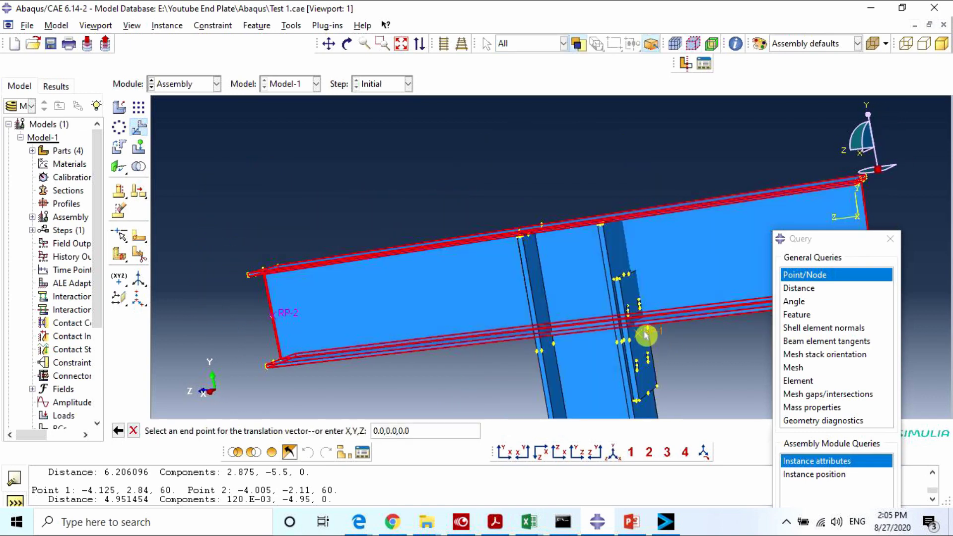
click(647, 335)
click(231, 431)
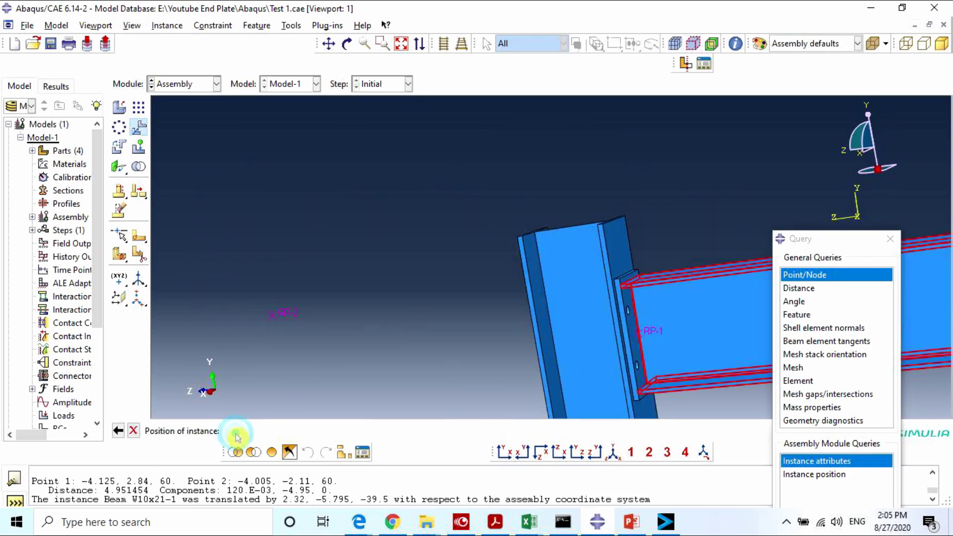
Delete the assembly reference points RP-2 and RP-1.
click(128, 219)
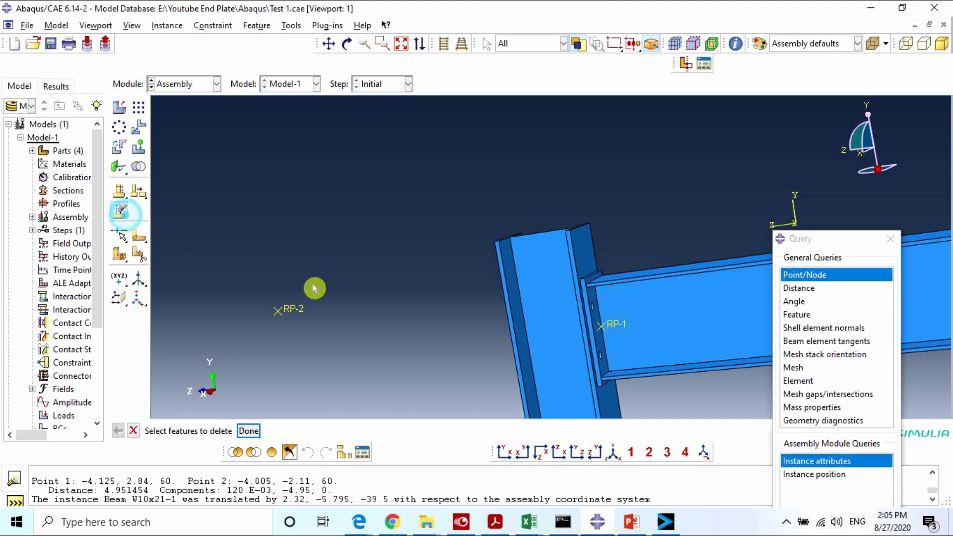
click(315, 287)
middle_click(653, 326)
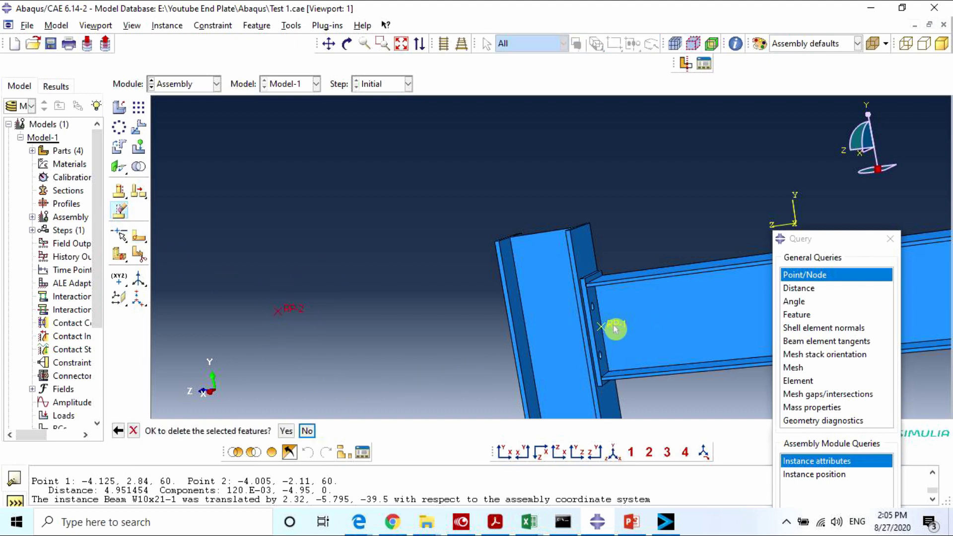
click(286, 431)
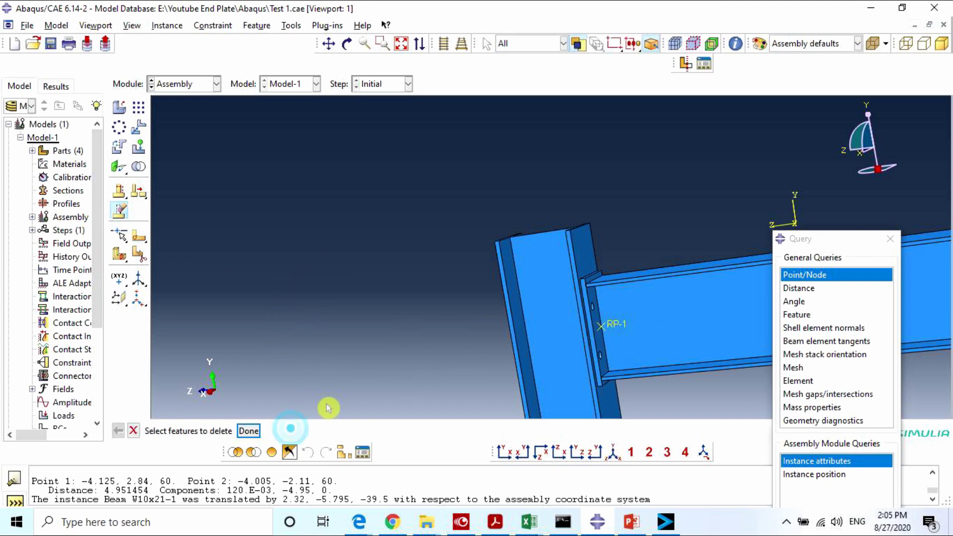
click(602, 330)
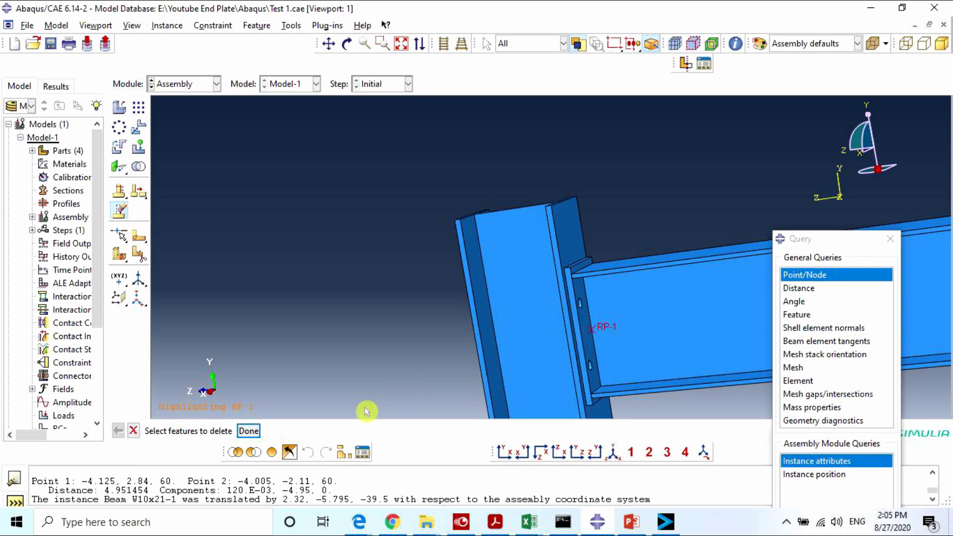
click(248, 431)
click(286, 430)
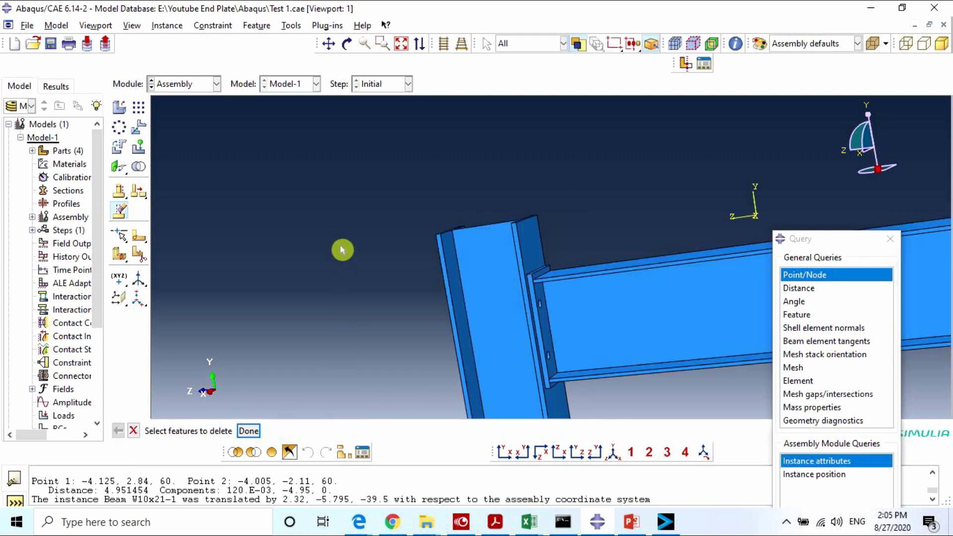
Turn off perspective so the assembly is displayed in parallel projection.
scroll(343, 233, down, 3)
scroll(314, 286, down, 2)
ctrl+alt+drag(319, 290, 523, 322)
scroll(474, 277, up, 2)
scroll(375, 283, down, 1)
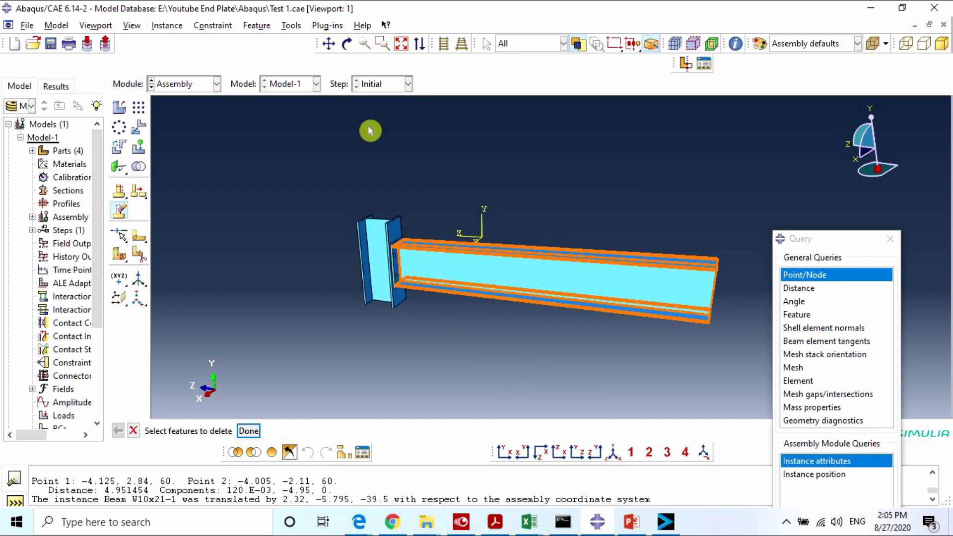
click(443, 43)
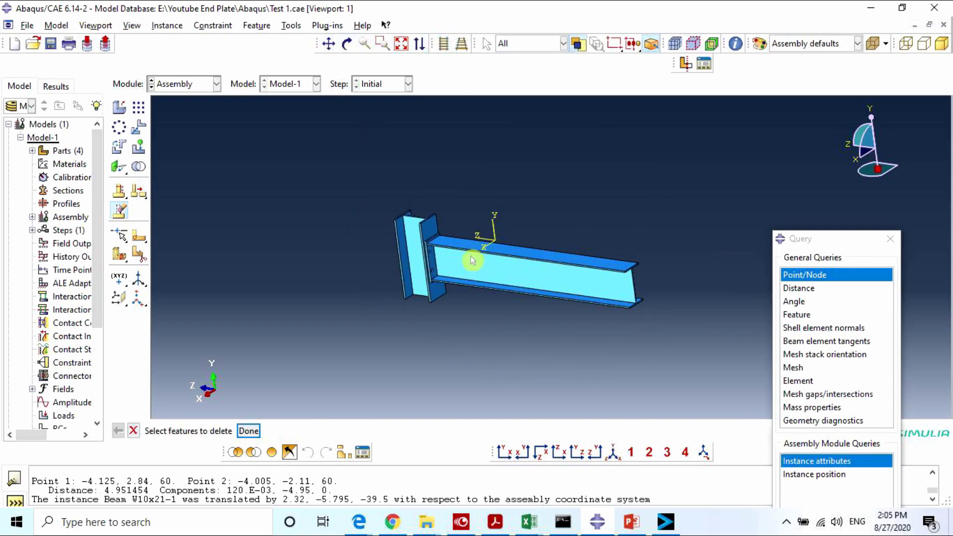
scroll(451, 271, up, 3)
scroll(472, 199, down, 3)
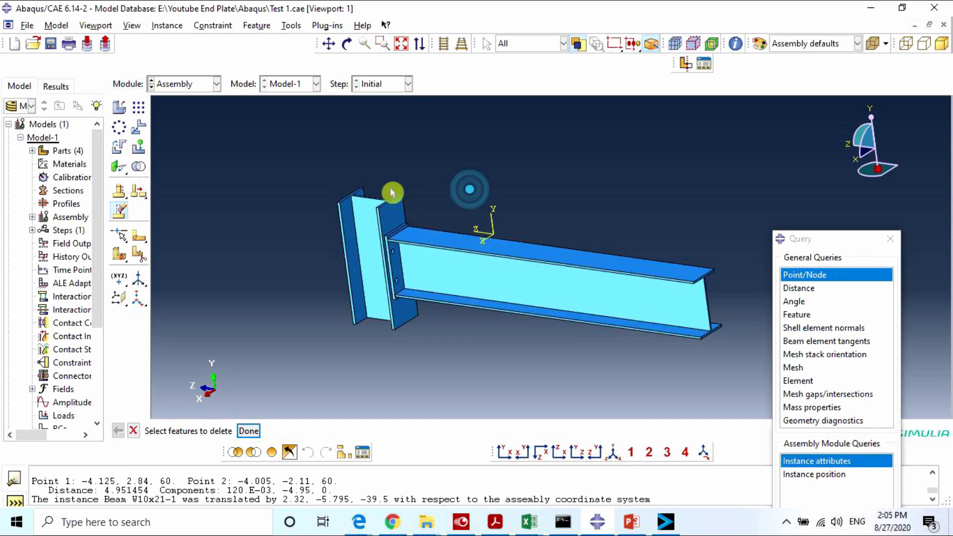
Create a dependent instance of the Bolt part in the assembly.
click(119, 108)
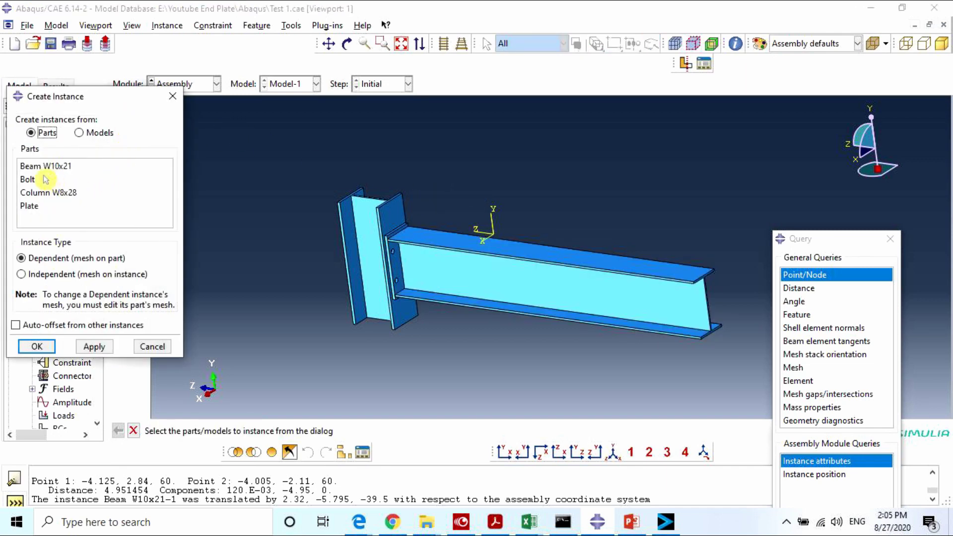
click(29, 180)
click(46, 350)
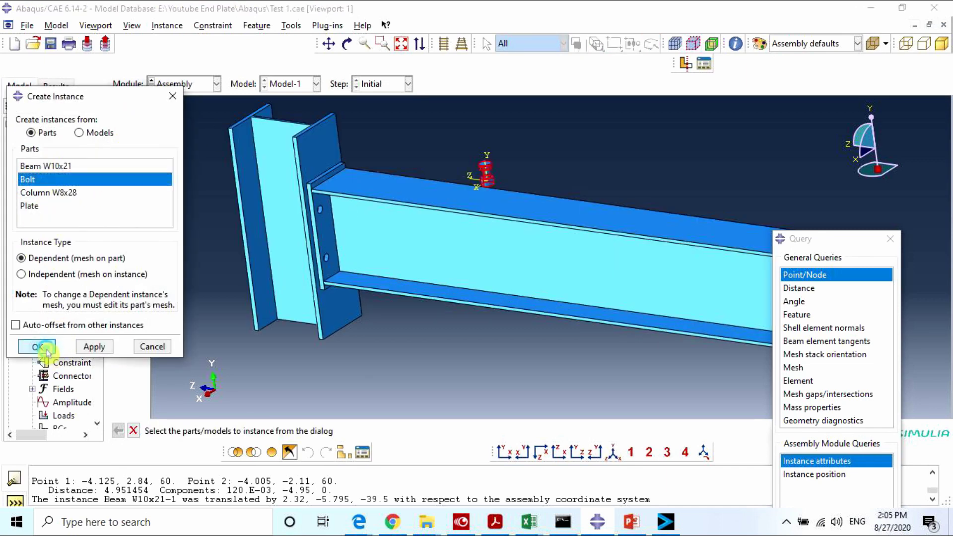
Add a coaxial constraint between the bolt's shank and the plate's upper hole on the visible side of the beam web.
scroll(494, 154, up, 3)
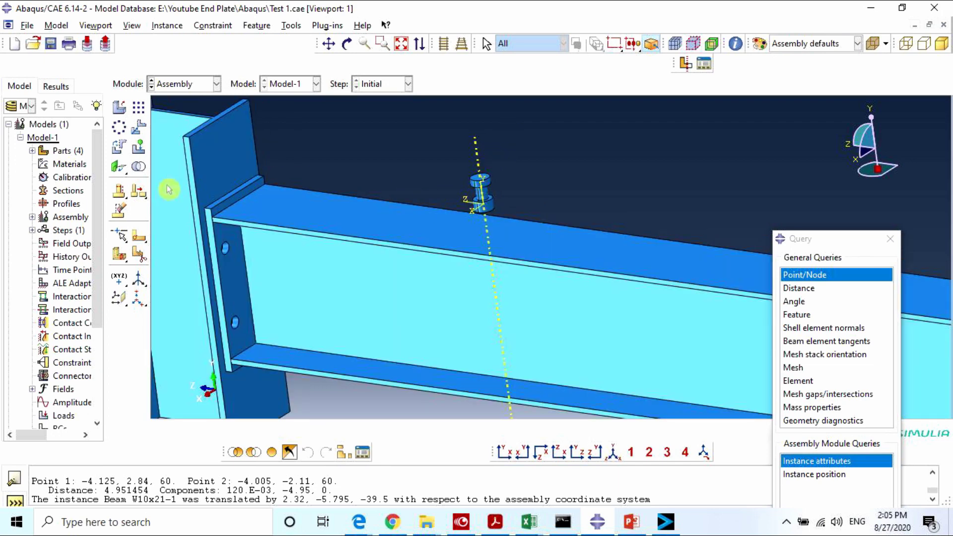
click(120, 171)
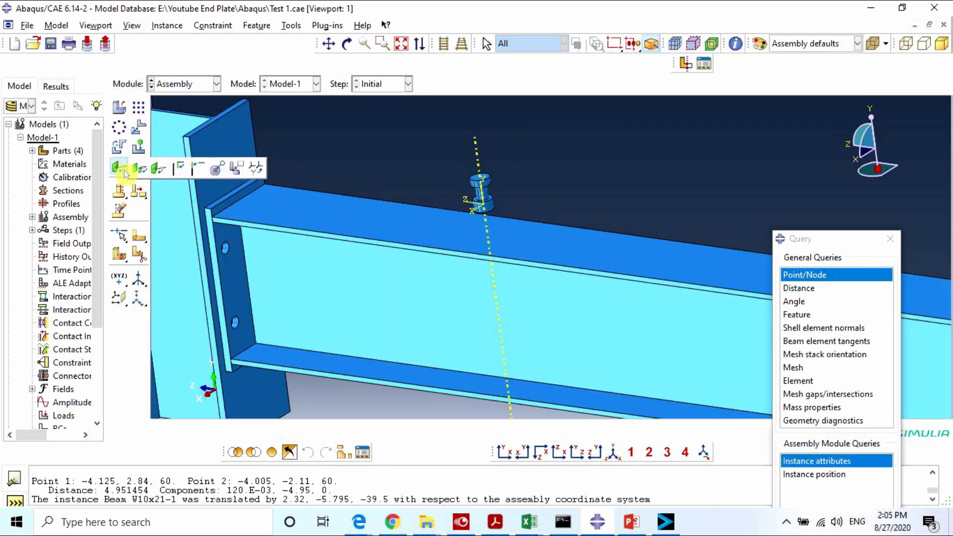
click(217, 173)
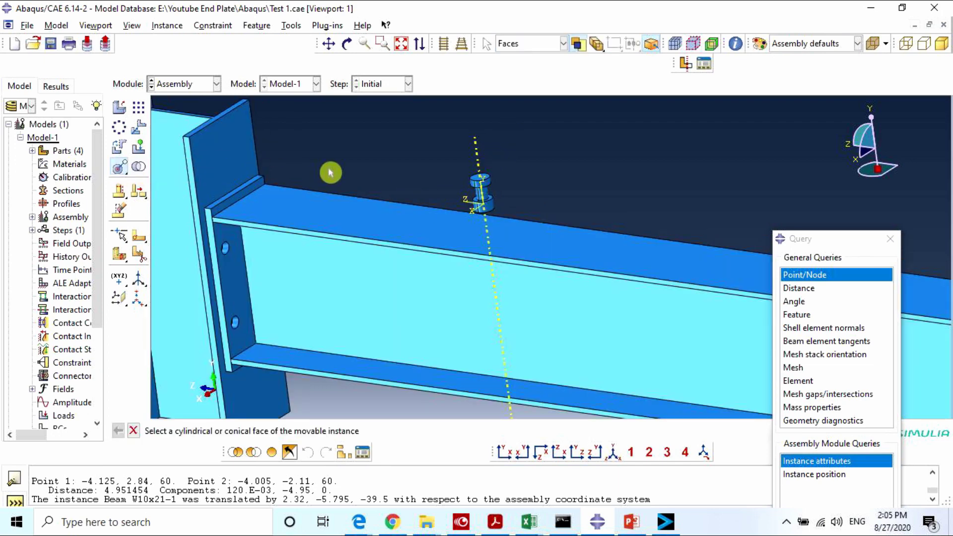
click(479, 201)
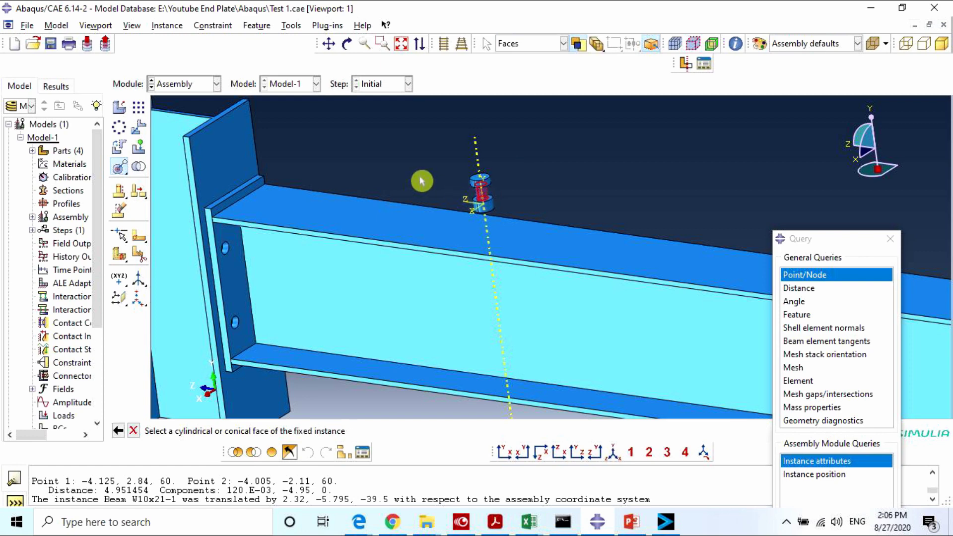
ctrl+alt+drag(421, 181, 405, 213)
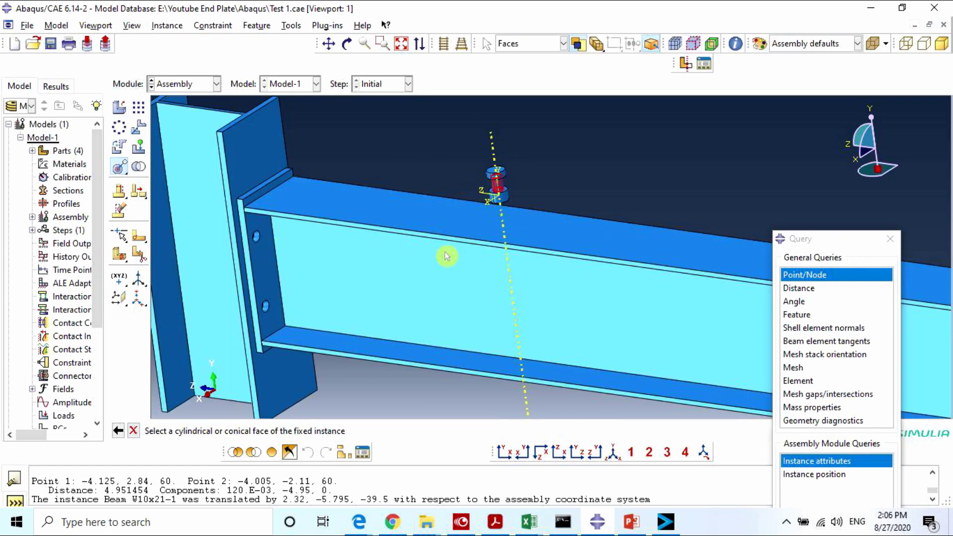
mouse_move(506, 269)
ctrl+alt+mouse_down()
mouse_move(431, 271)
mouse_move(501, 257)
ctrl+alt+mouse_up()
click(262, 248)
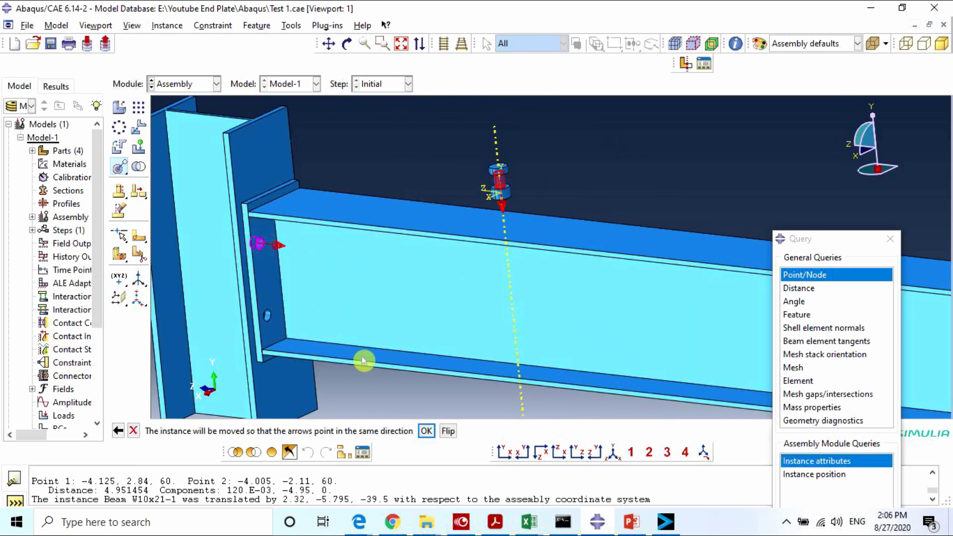
click(429, 431)
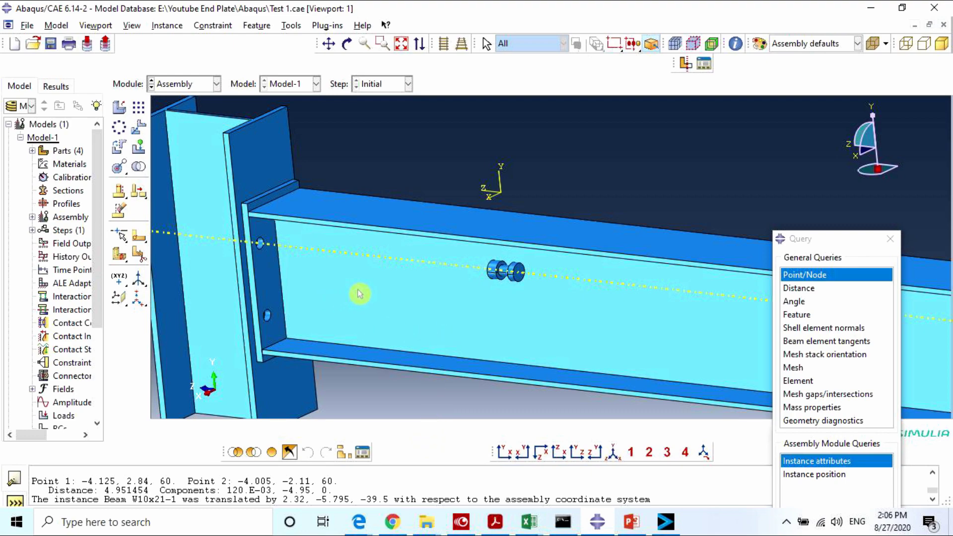
Constrain the inner face of the bolt's thinner head face to face with the plate's exposed face, flipping the direction and using distance 0.0.
click(445, 45)
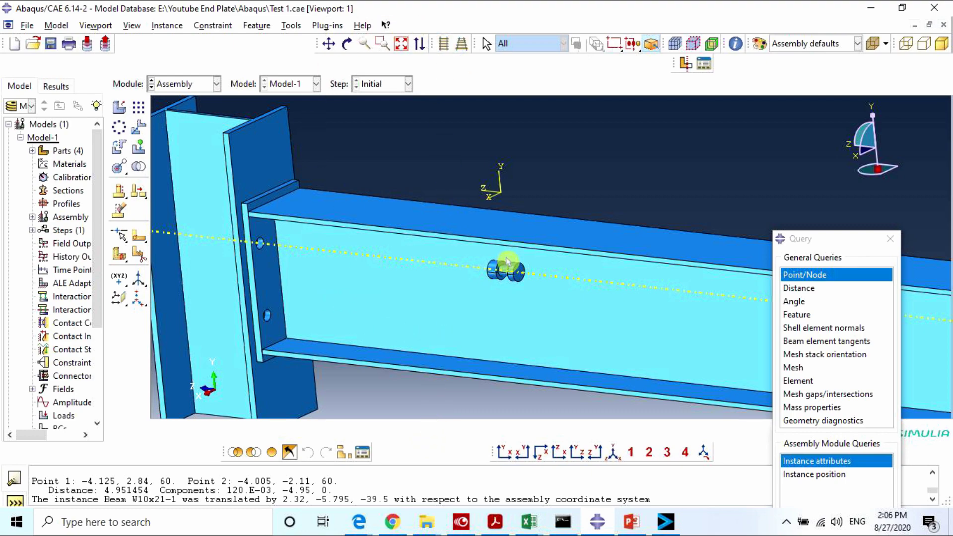
mouse_move(508, 262)
ctrl+alt+mouse_down()
mouse_move(568, 252)
mouse_move(532, 272)
ctrl+alt+mouse_up()
scroll(526, 272, down, 5)
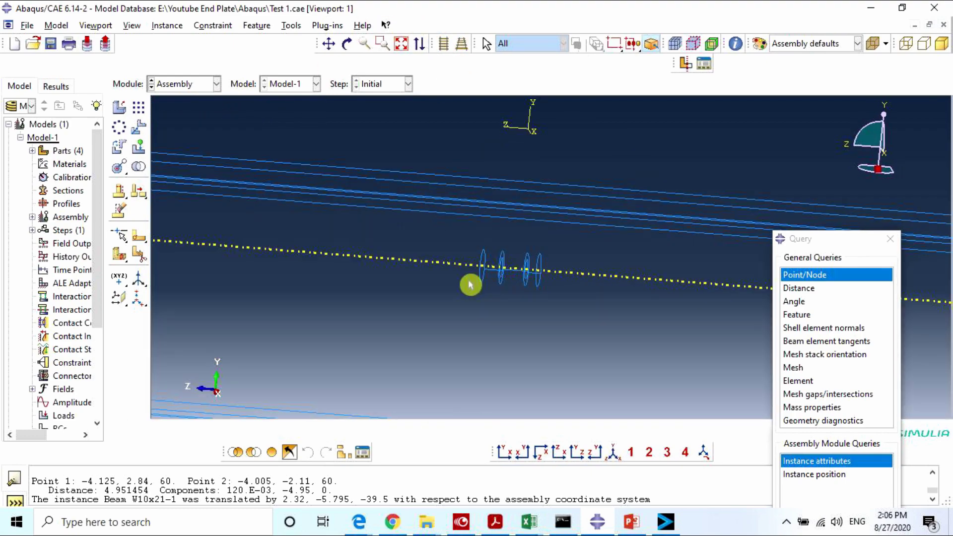
click(119, 170)
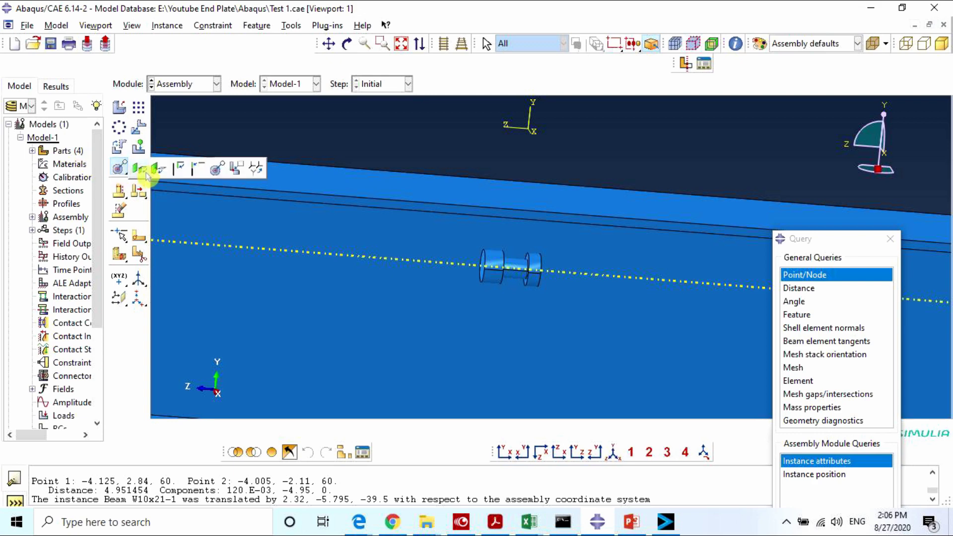
click(146, 174)
scroll(540, 266, down, 2)
click(557, 266)
scroll(560, 256, up, 4)
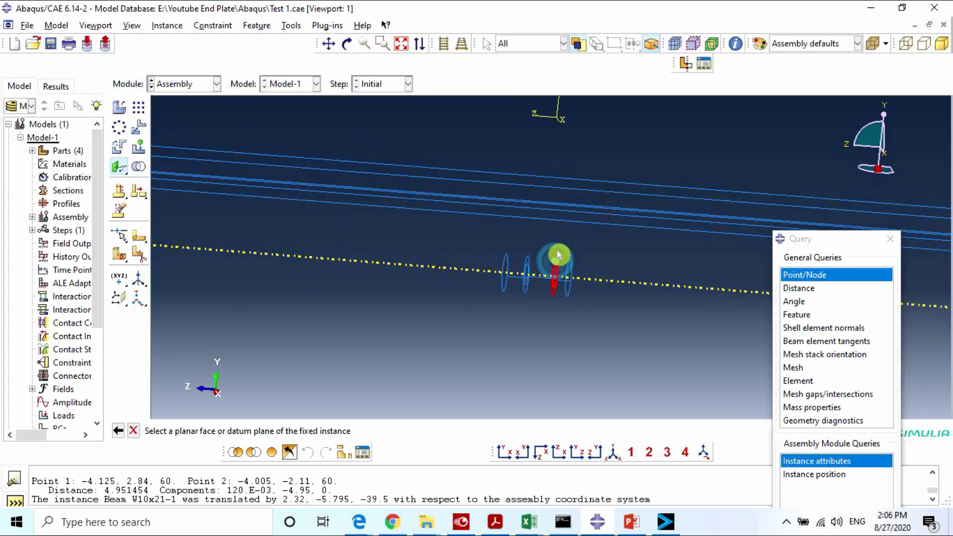
ctrl+alt+drag(560, 251, 225, 190)
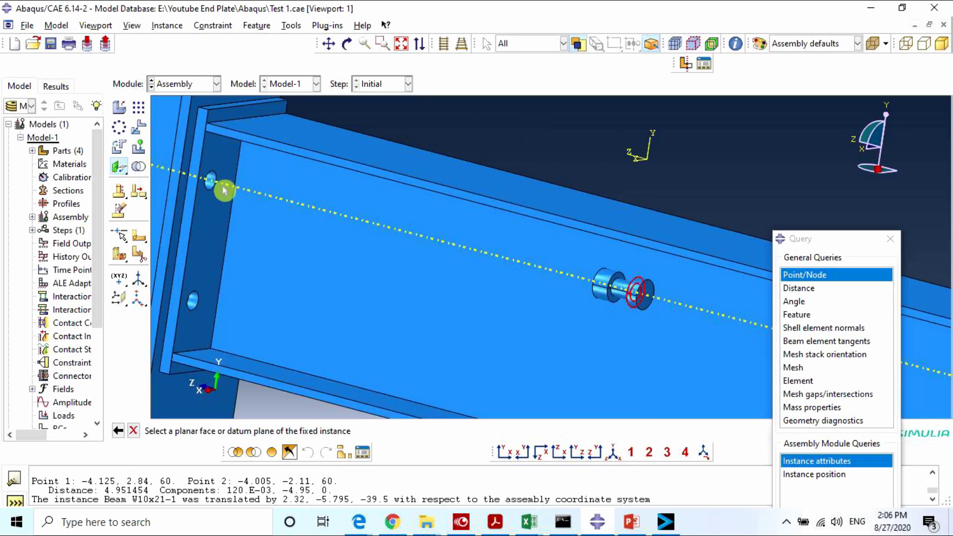
click(217, 203)
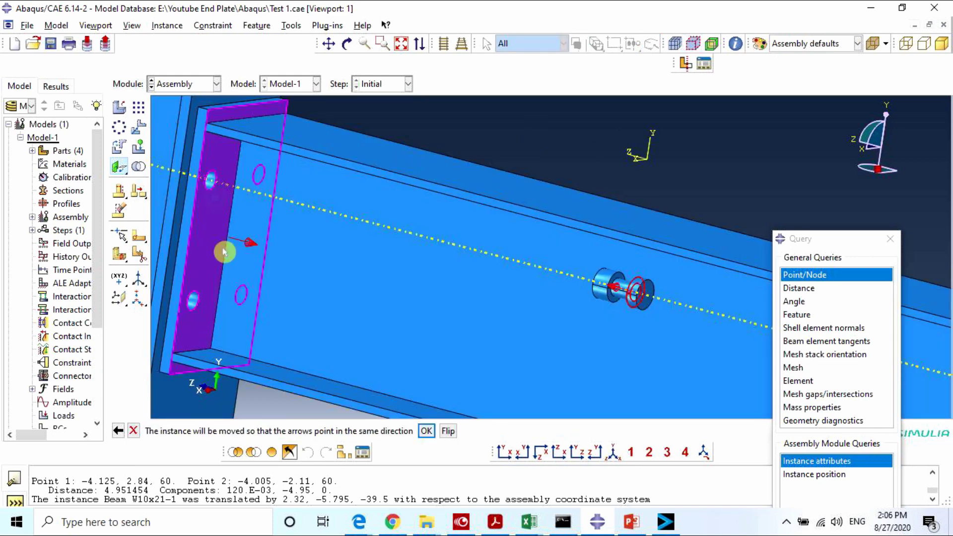
click(447, 432)
click(427, 432)
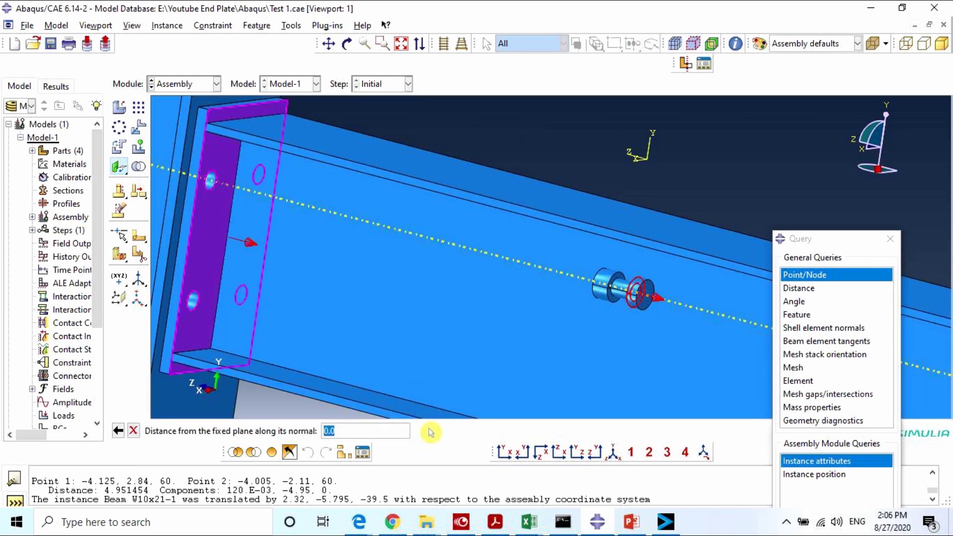
key(Return)
Begin a linear pattern of the bolt with 2 instances at an offset of 3.5 in direction 1, reversing that direction.
scroll(392, 231, down, 3)
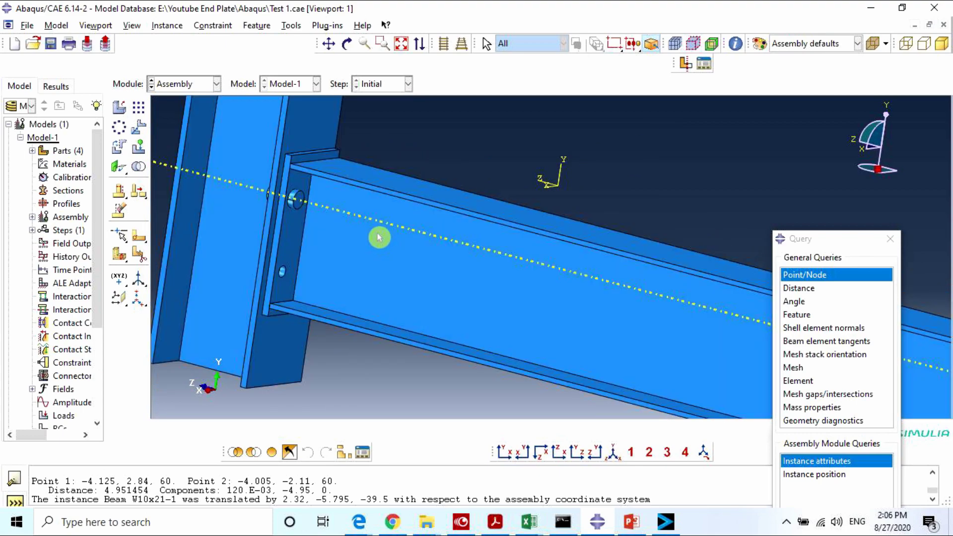
ctrl+alt+drag(334, 209, 289, 213)
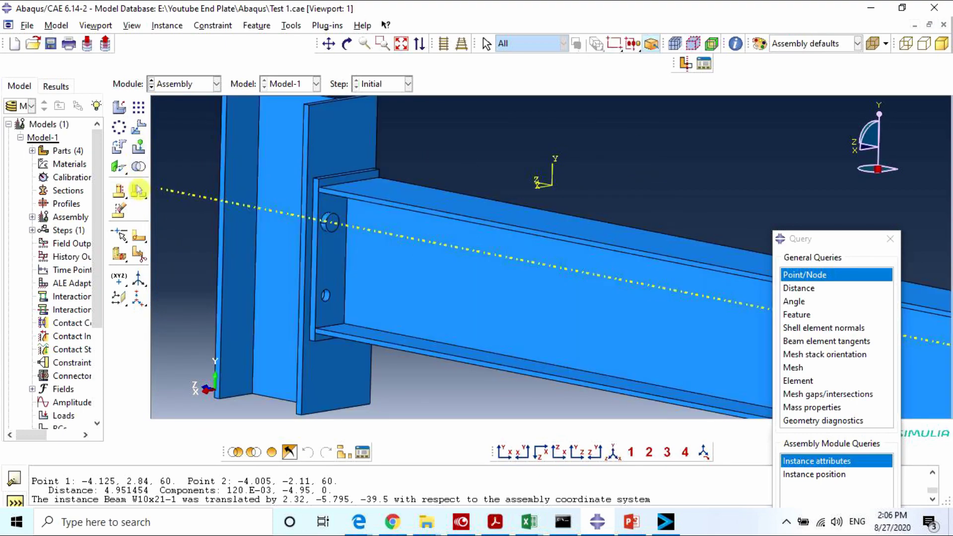
click(139, 110)
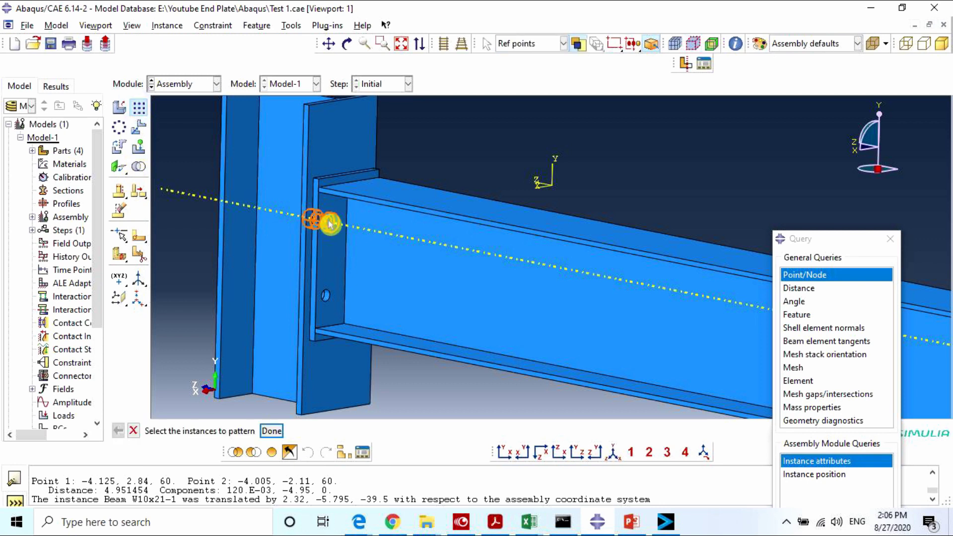
click(325, 220)
middle_click(326, 260)
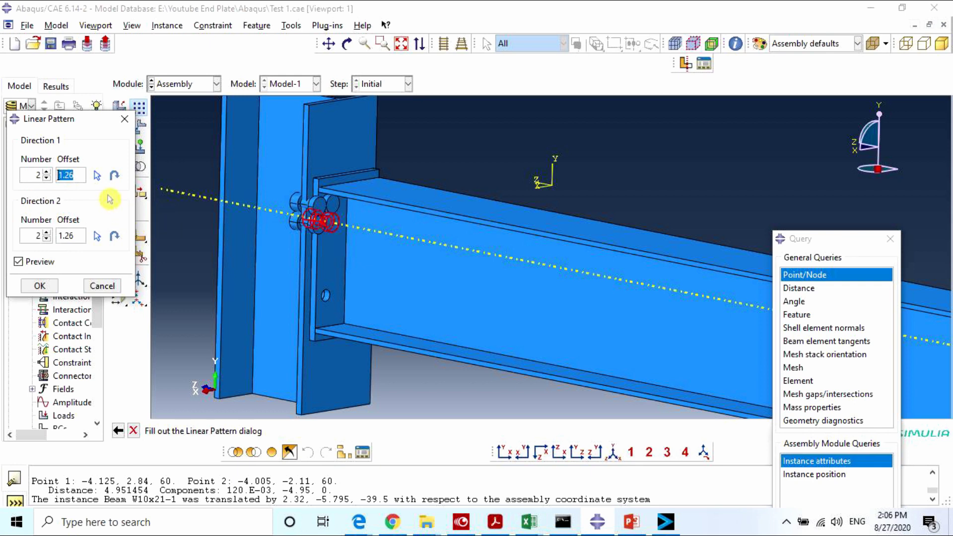
text(3.5)
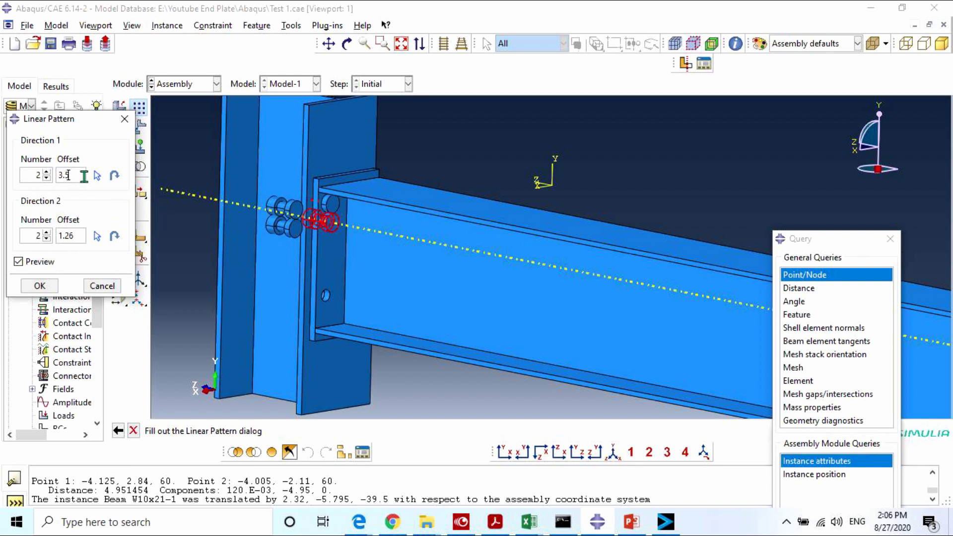
click(114, 176)
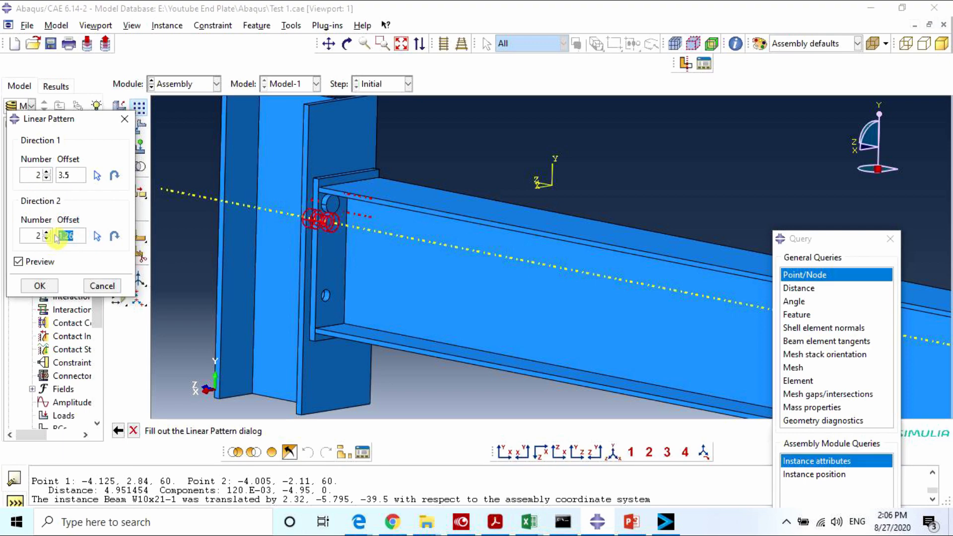
Give direction 2 an offset of 5 with 2 instances, reverse it towards the lower holes, and create the bolt pattern.
text(5)
click(115, 240)
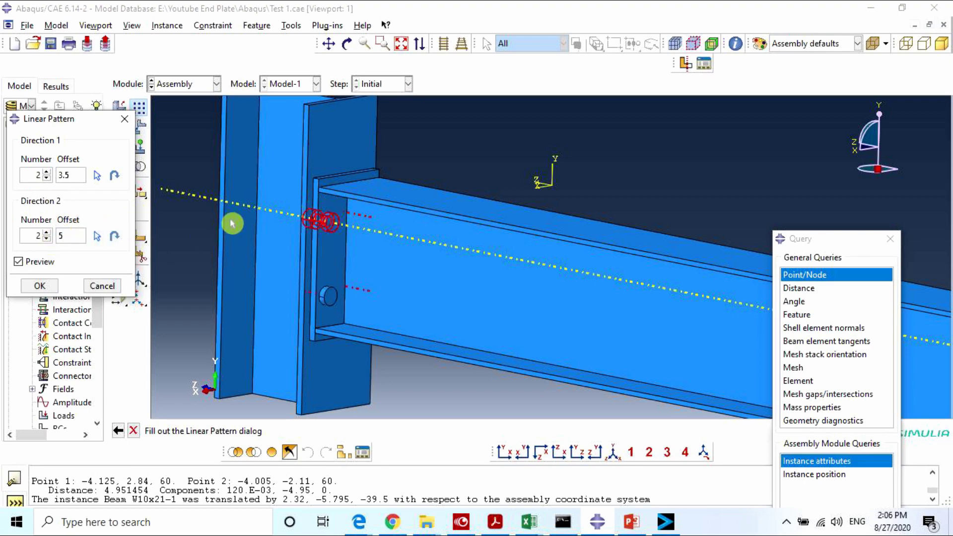
scroll(192, 188, up, 3)
mouse_move(413, 239)
ctrl+alt+mouse_down()
mouse_move(370, 246)
mouse_move(525, 279)
mouse_move(522, 160)
mouse_move(598, 225)
ctrl+alt+mouse_up()
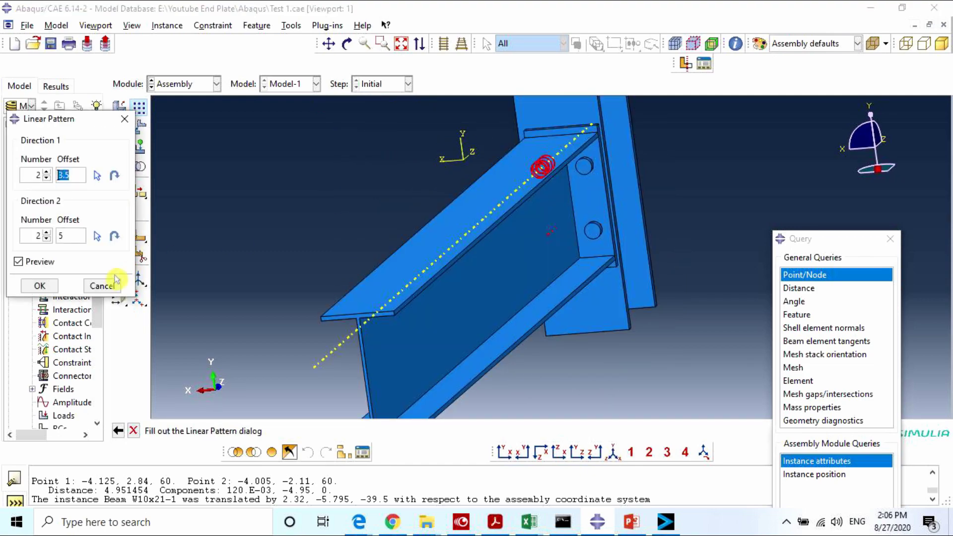
click(39, 286)
Close the Query dialog.
ctrl+alt+drag(475, 255, 547, 268)
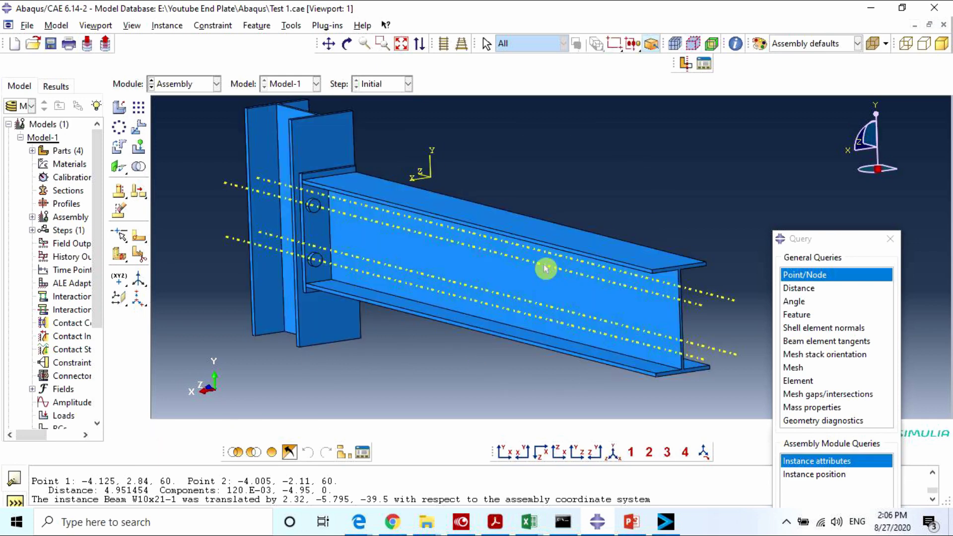
click(891, 239)
scroll(728, 288, up, 1)
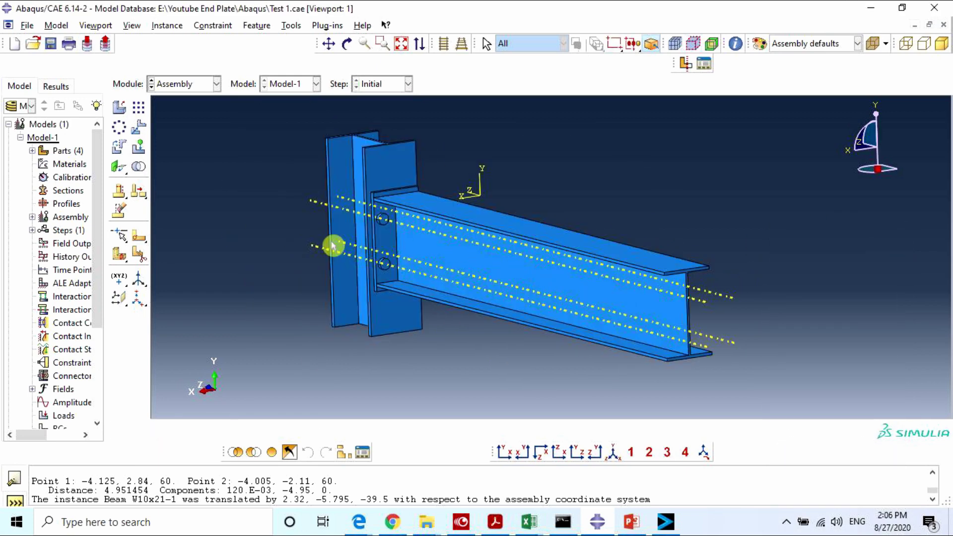